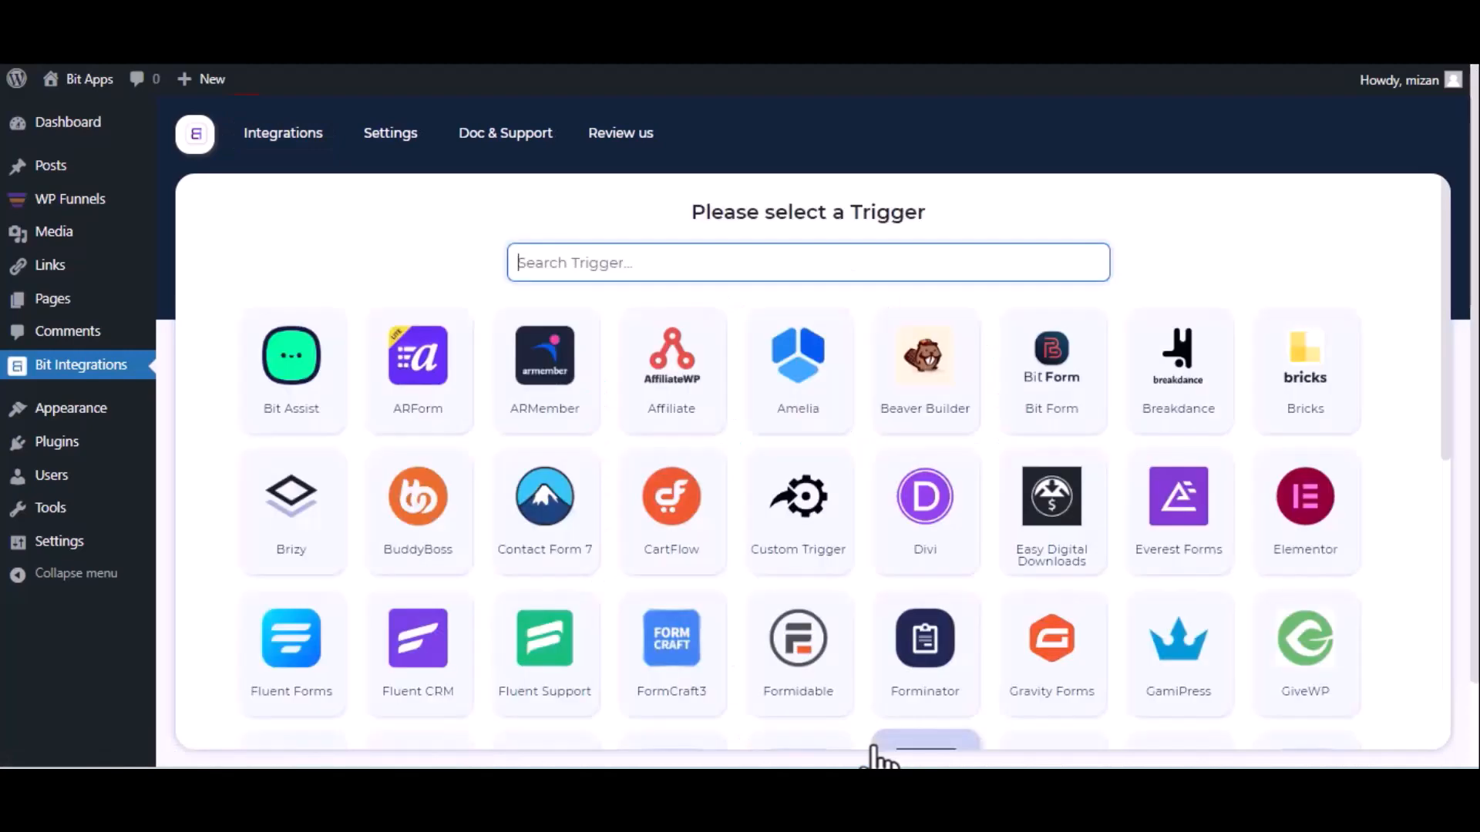
# Search 'wpf' and pick WPFunnels as the integration trigger.
pyautogui.write('wpf')
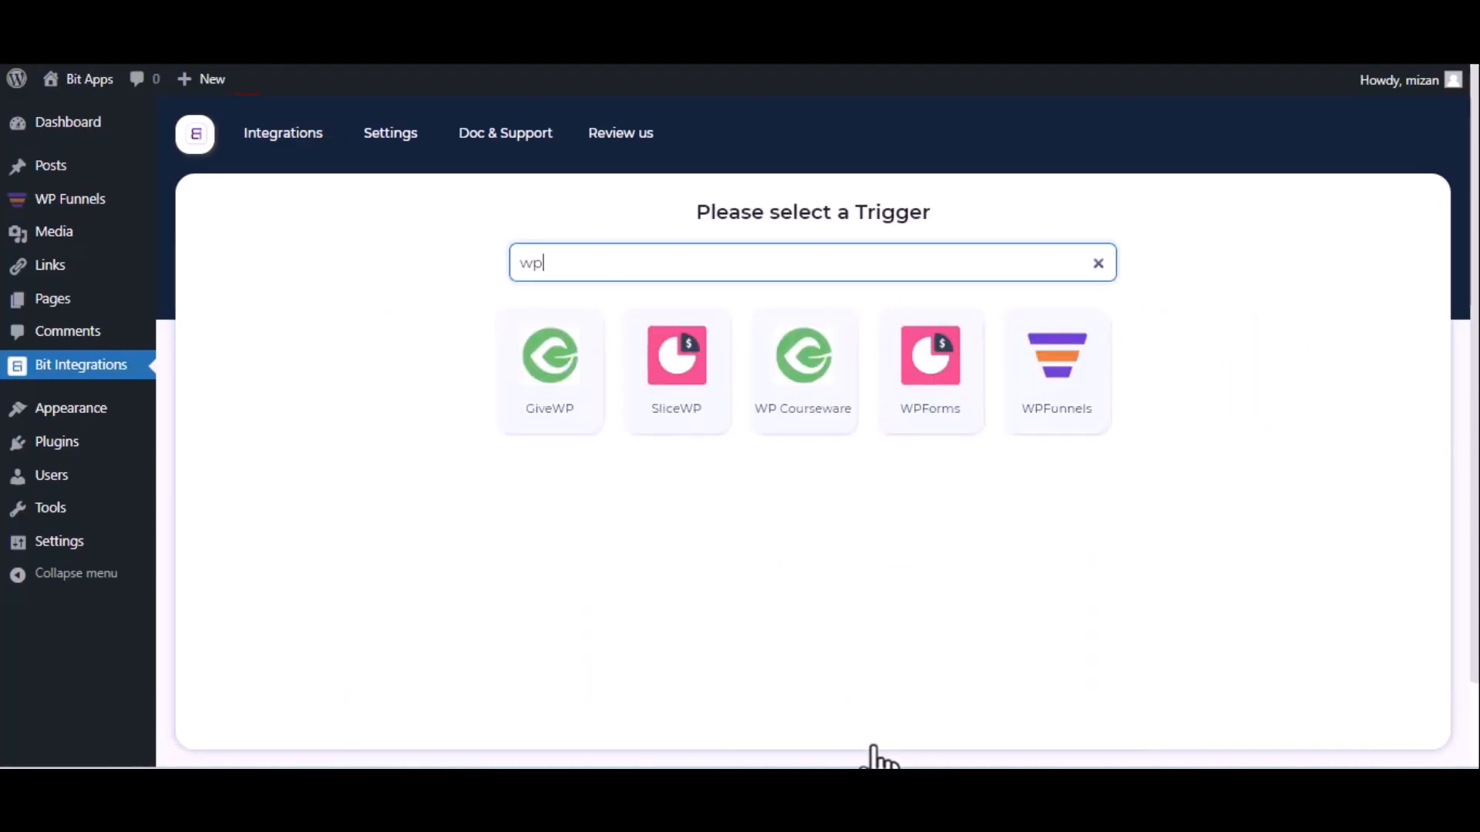
pyautogui.click(1041, 424)
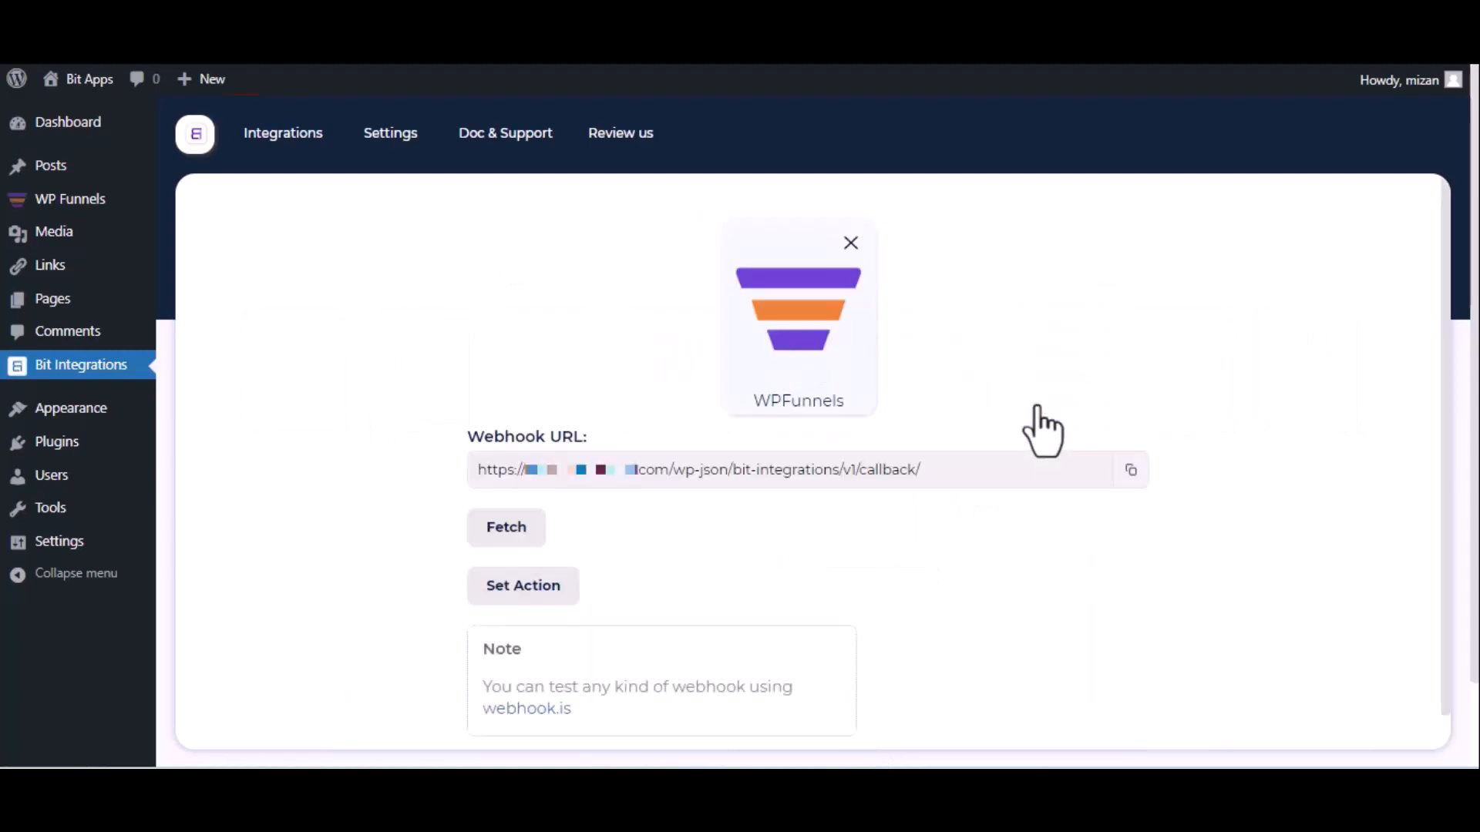
# Copy the webhook URL, start fetching incoming data, and open the eBook Elementor funnel for editing.
pyautogui.click(1127, 472)
pyautogui.click(489, 536)
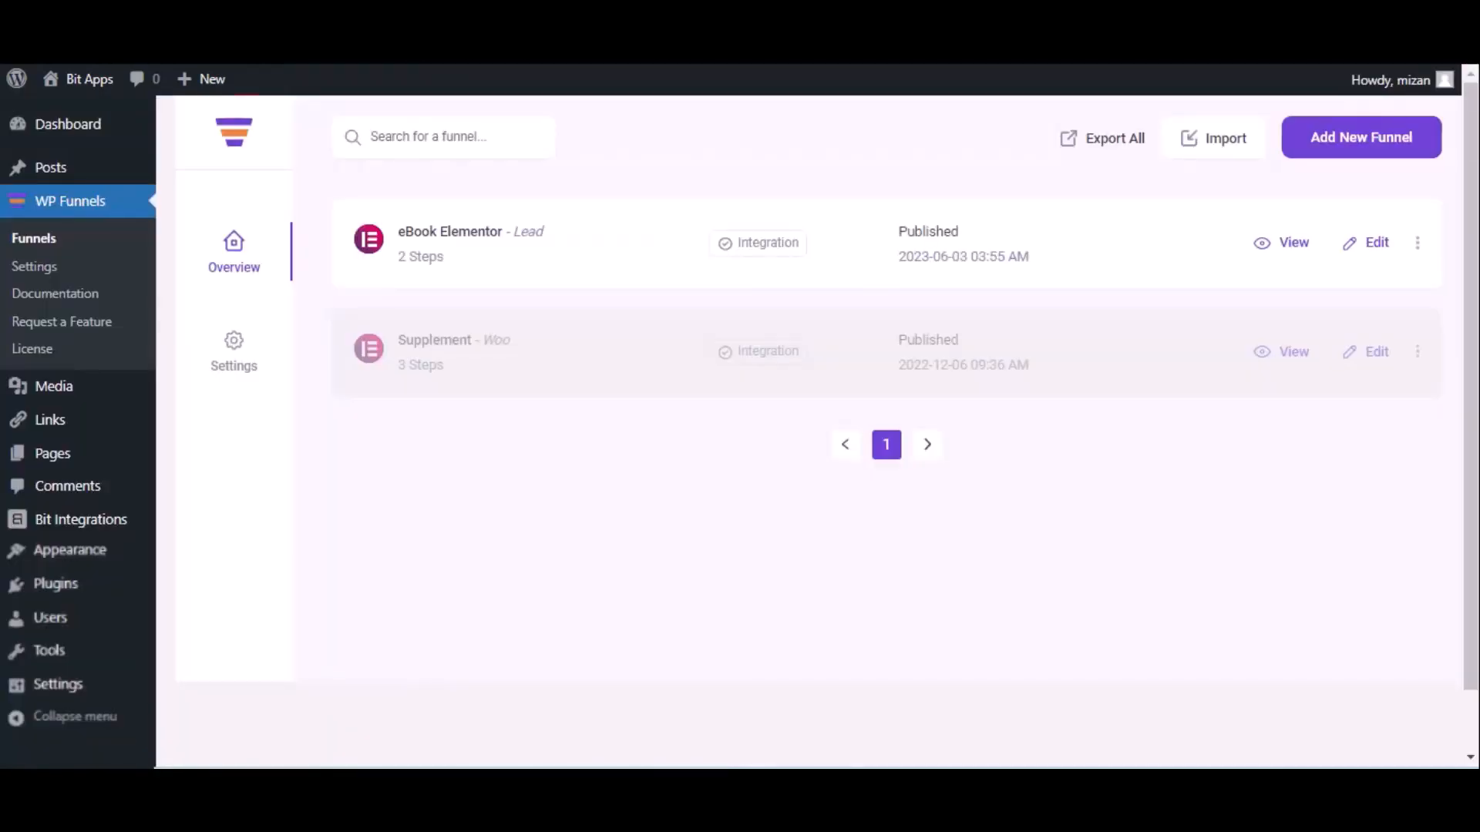
pyautogui.click(1377, 244)
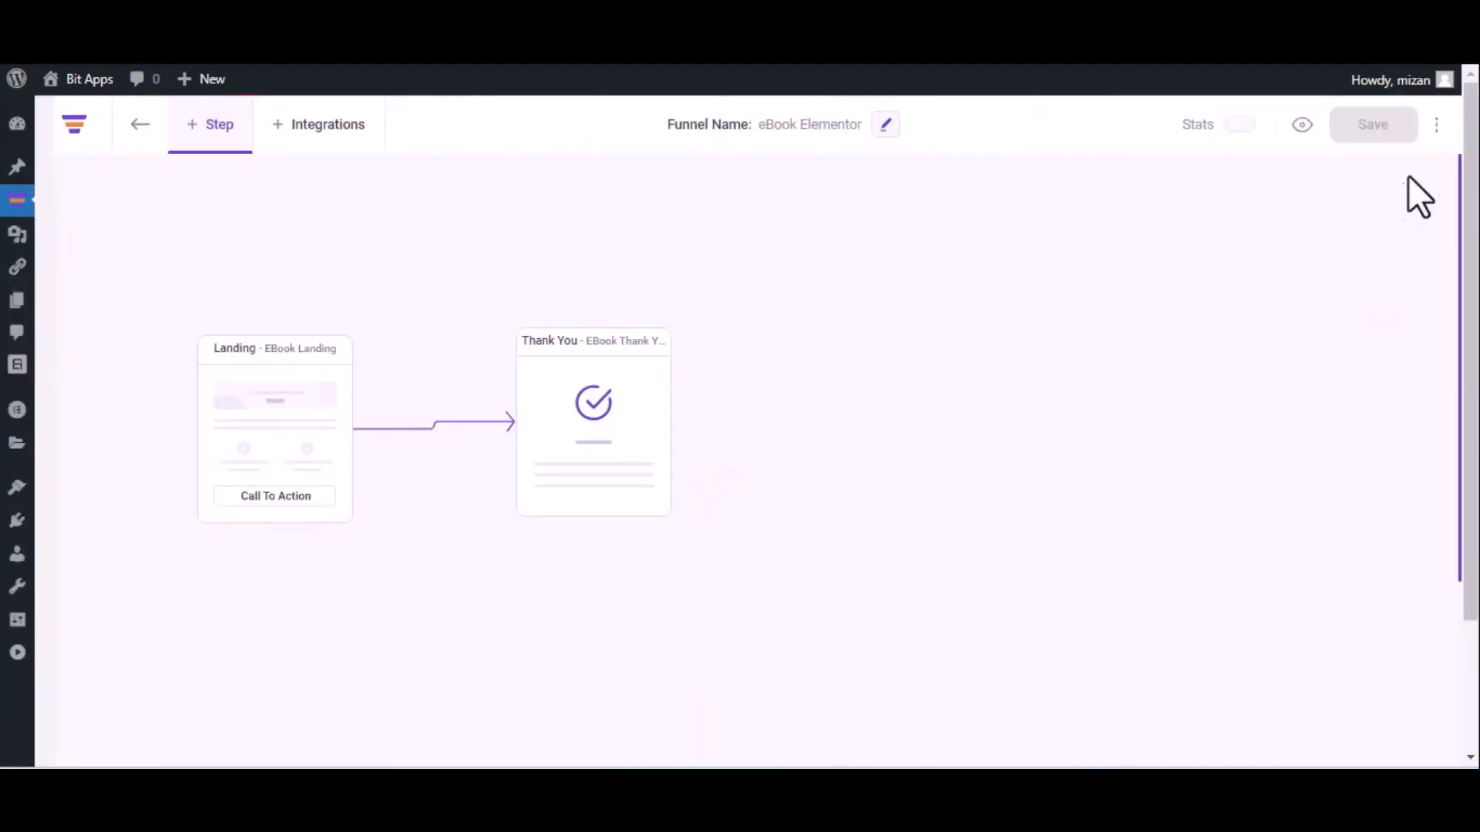
# Add a 'Bit Integrations' webhook to the pasted URL, using POST and JSON, firing After Optin Form Submitted on eBook Landing.
pyautogui.click(1436, 126)
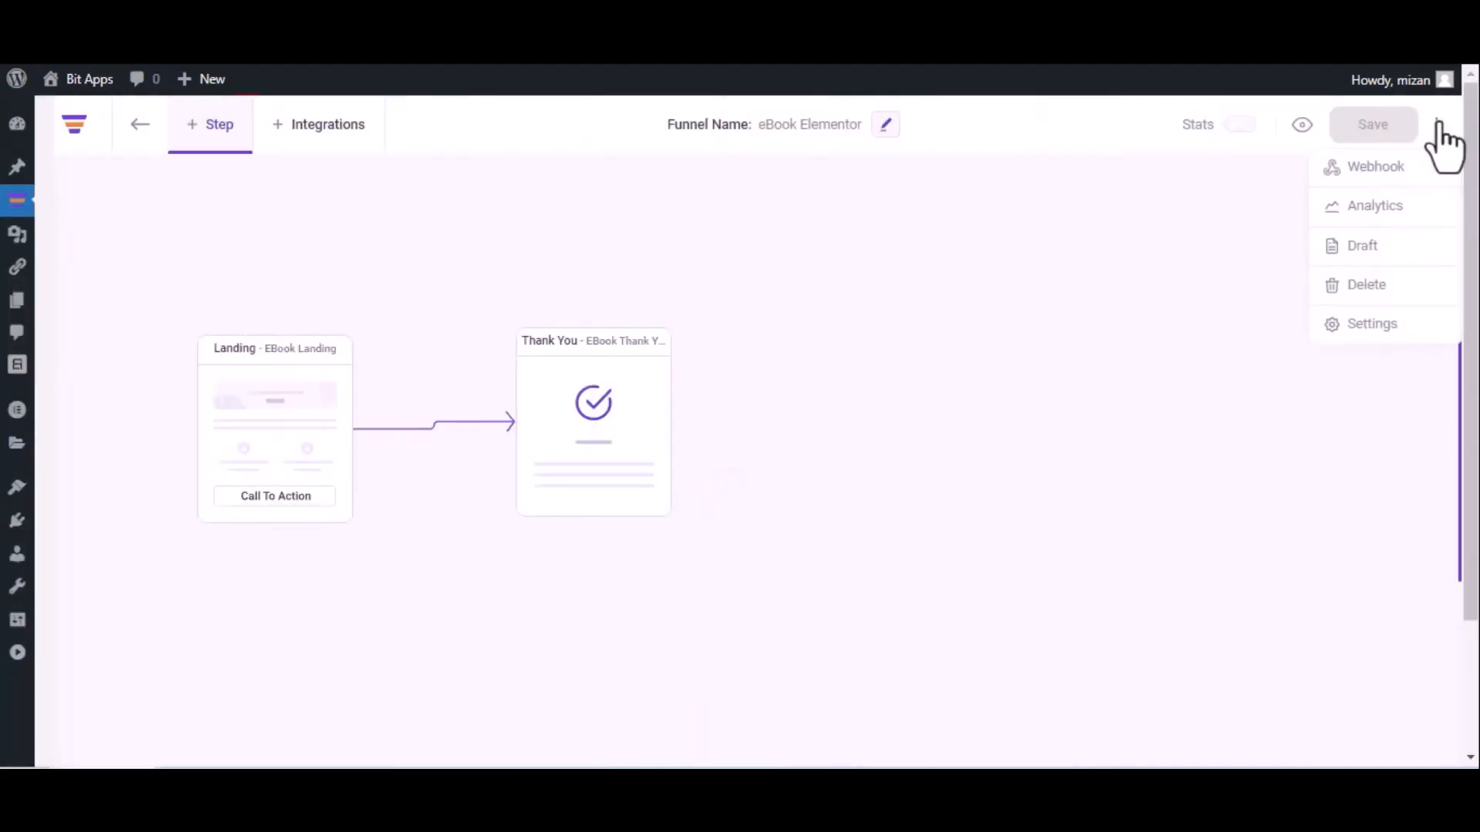
pyautogui.click(1407, 166)
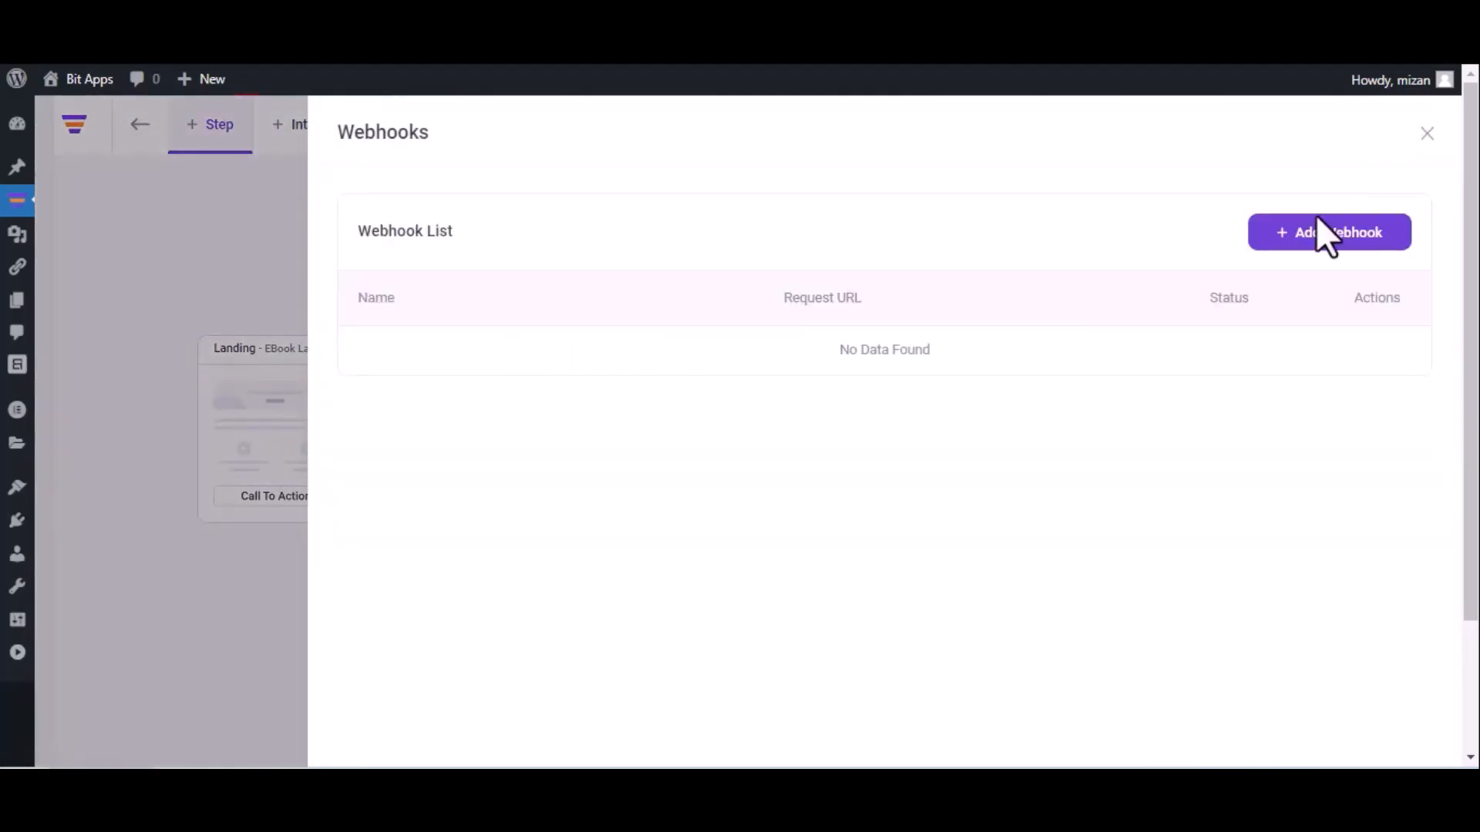
pyautogui.click(1321, 235)
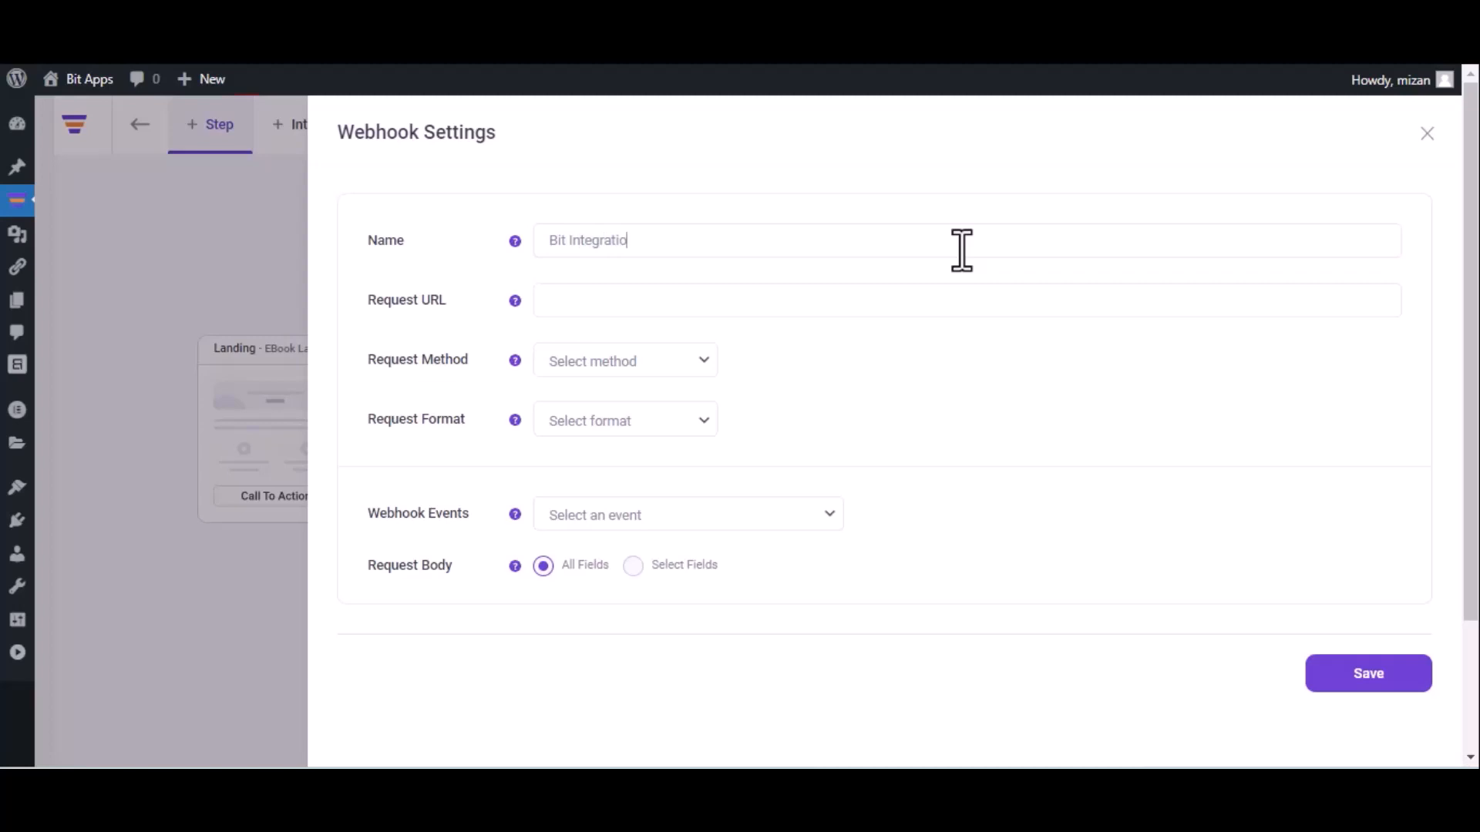
pyautogui.click(736, 298)
pyautogui.hotkey('ctrl', 'v')
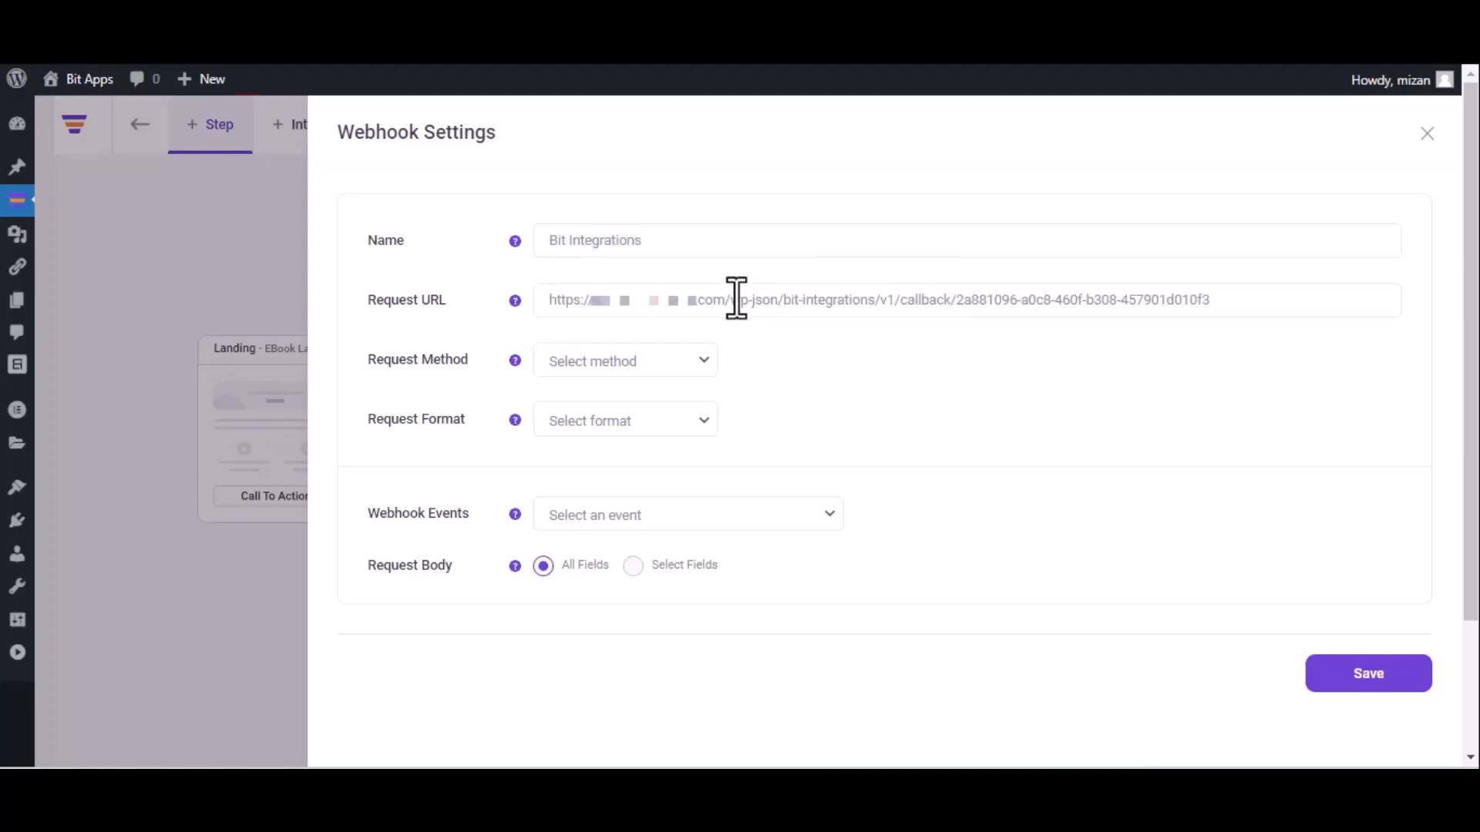
pyautogui.click(634, 371)
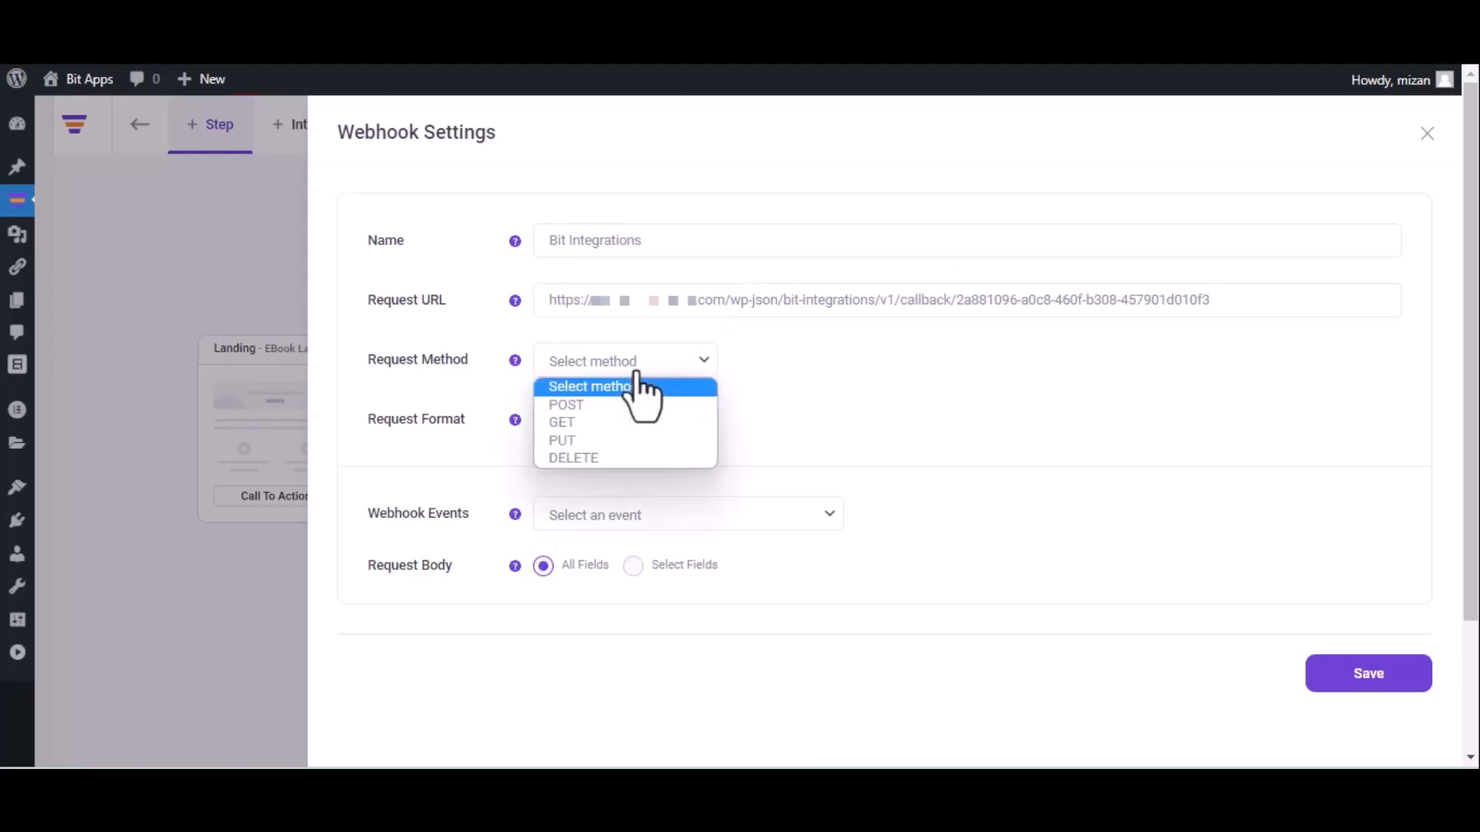
pyautogui.click(622, 407)
pyautogui.click(624, 416)
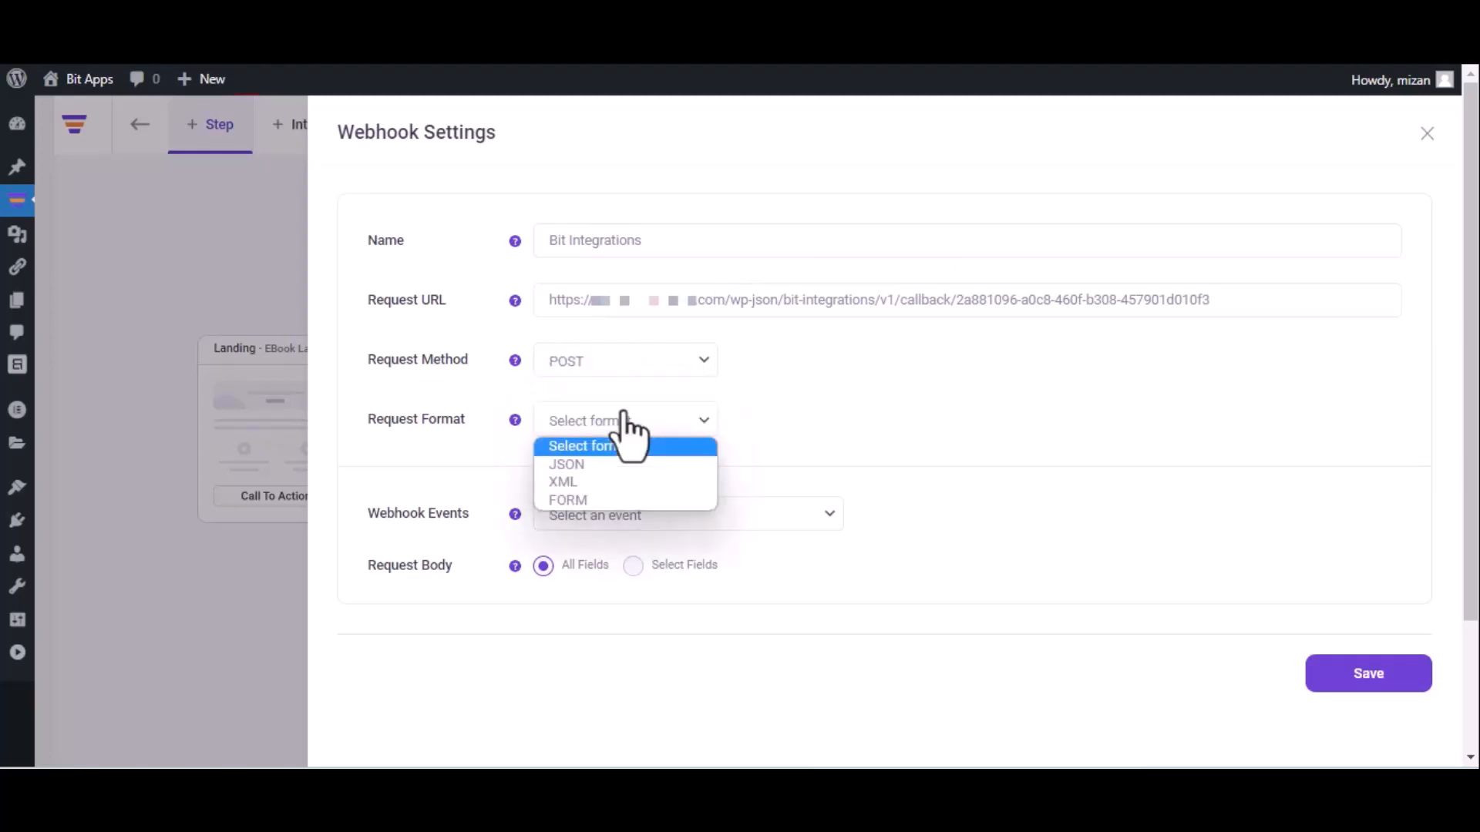
pyautogui.click(612, 464)
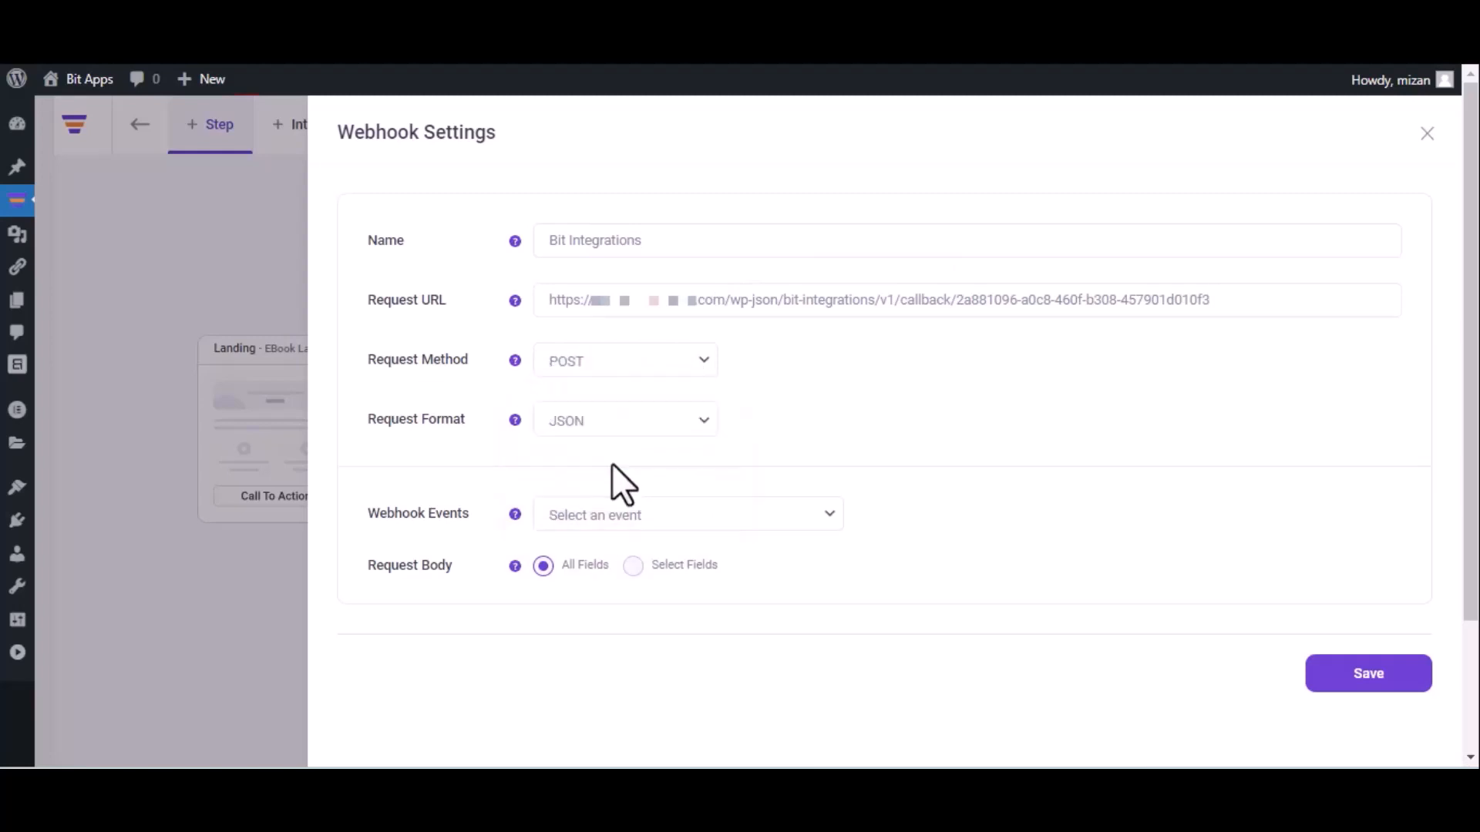
pyautogui.click(648, 513)
pyautogui.click(645, 562)
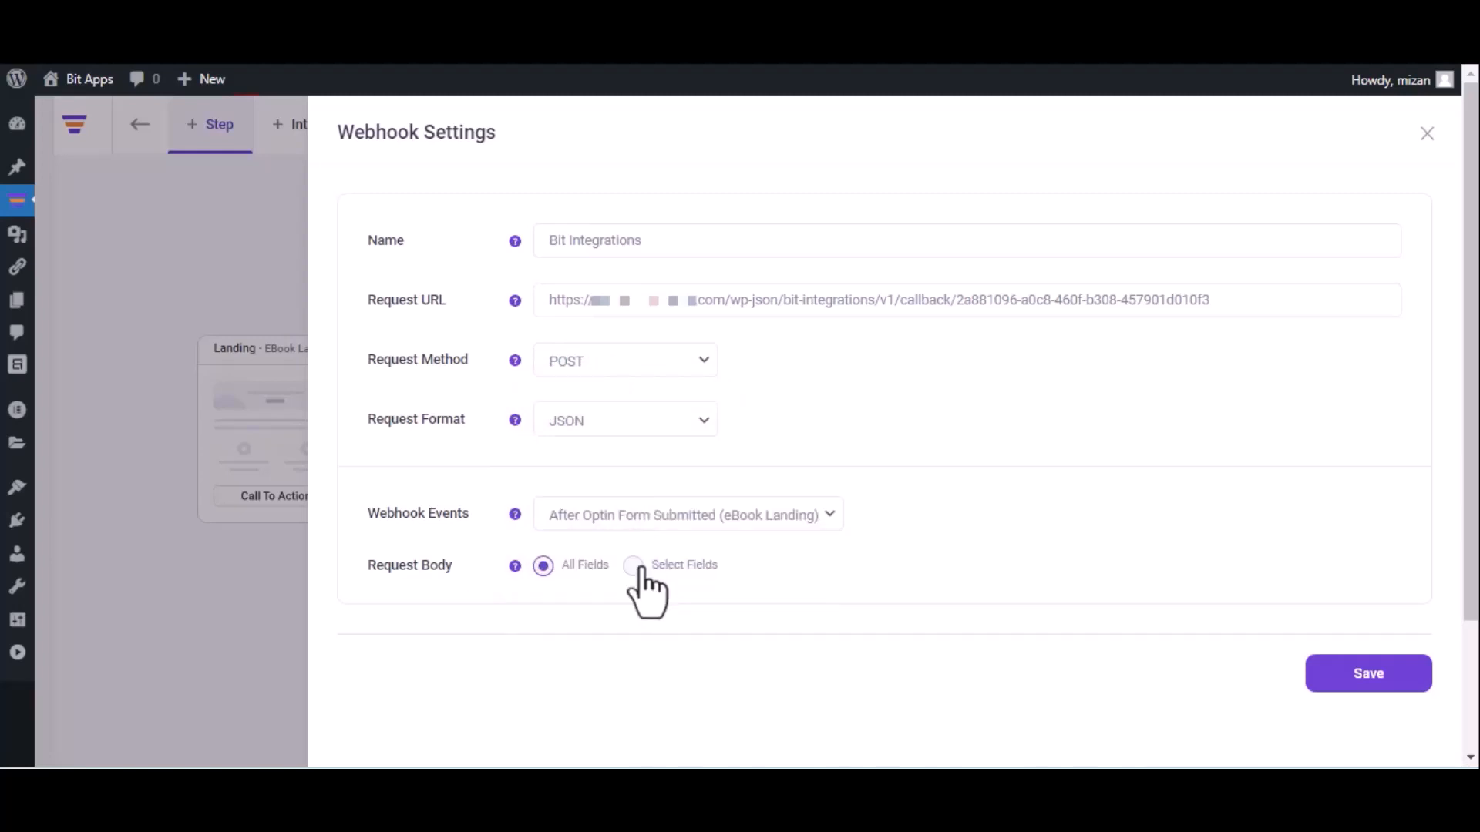
pyautogui.click(1364, 690)
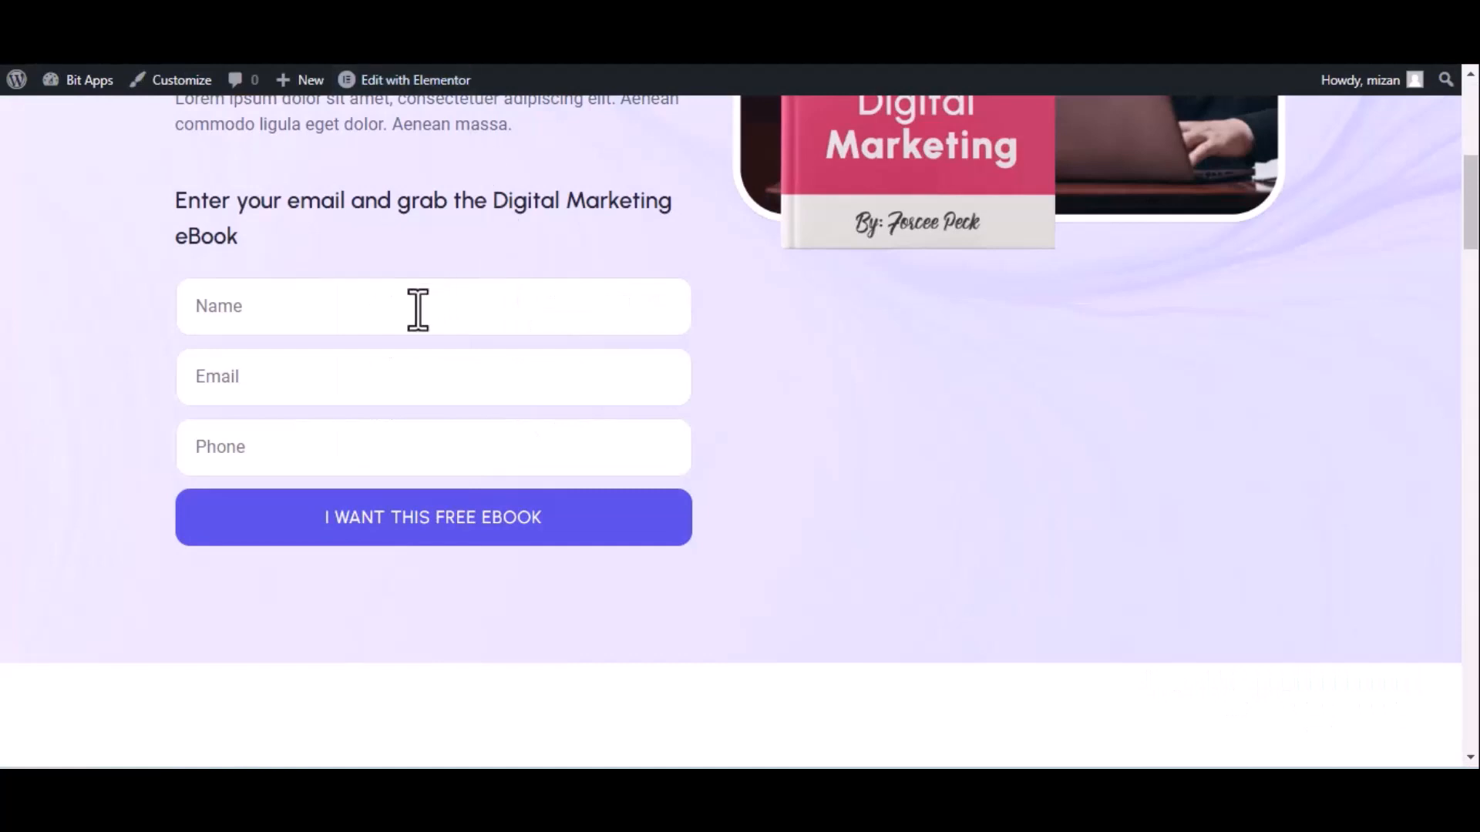
# Fill the opt-in form with name 'Bit Integrations', a test e-mail and a phone number, then submit it.
pyautogui.click(418, 309)
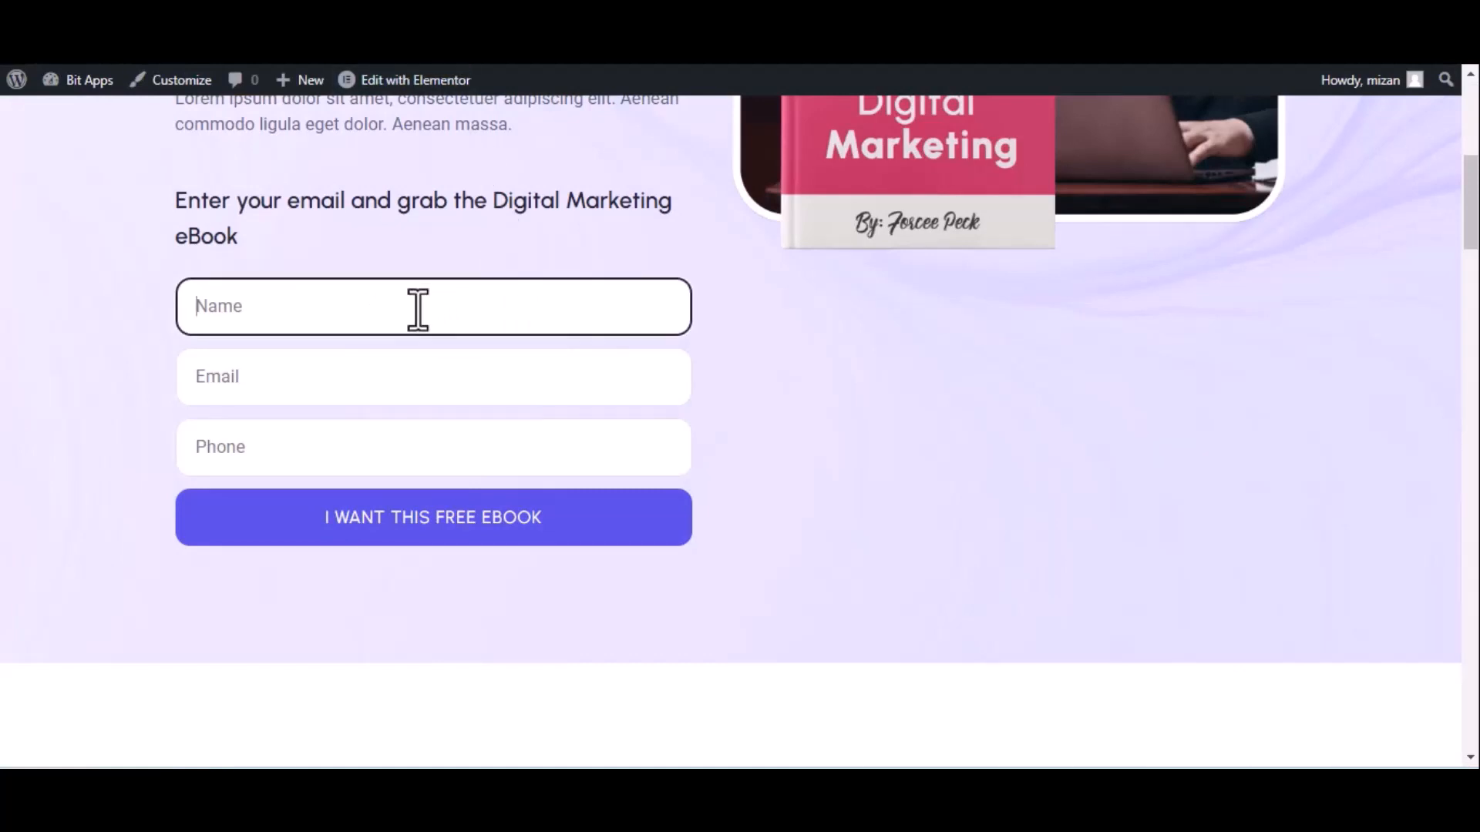
pyautogui.write('Bit Integrati')
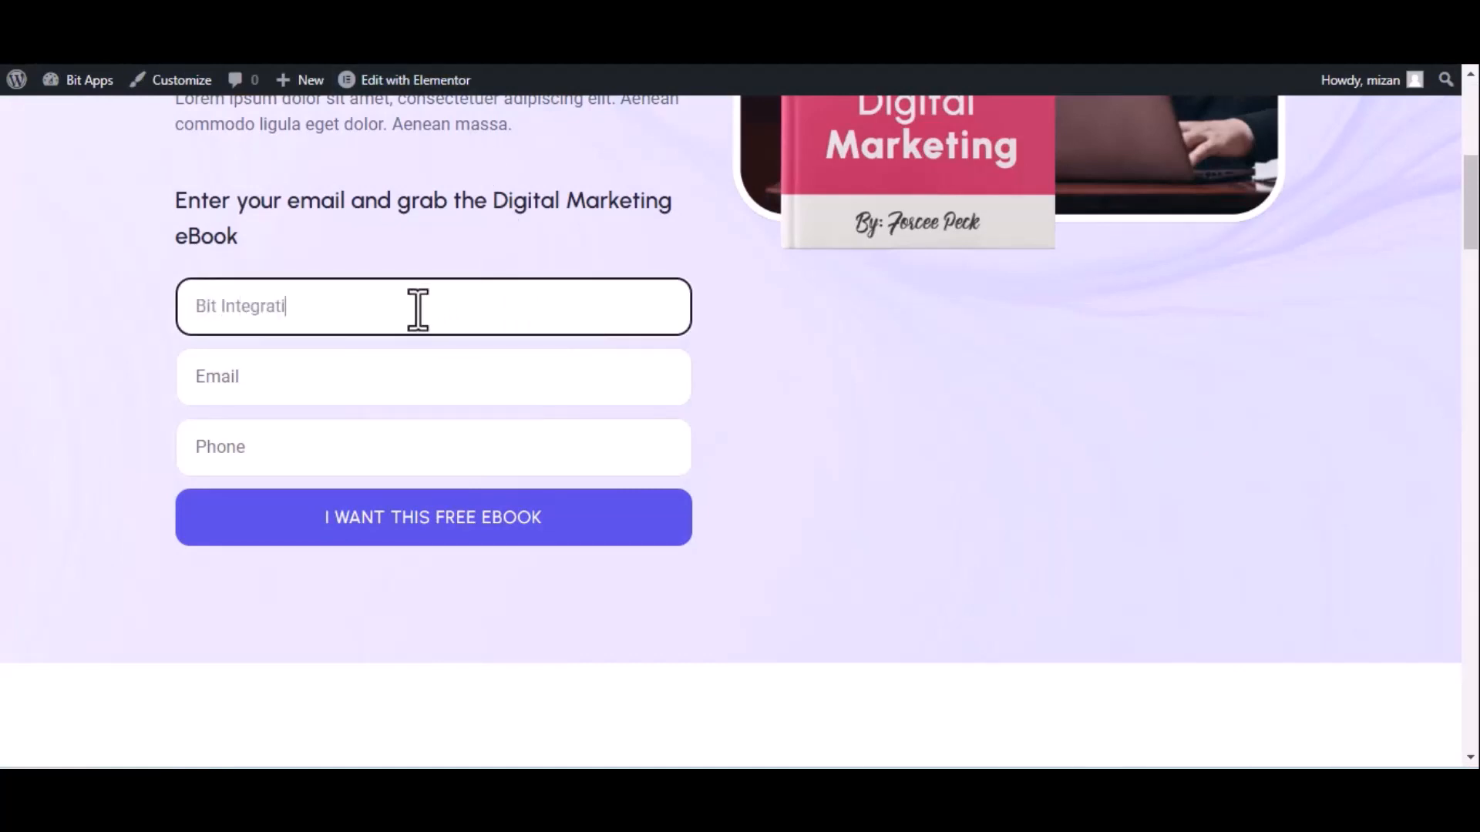
pyautogui.write('ons')
pyautogui.click(328, 389)
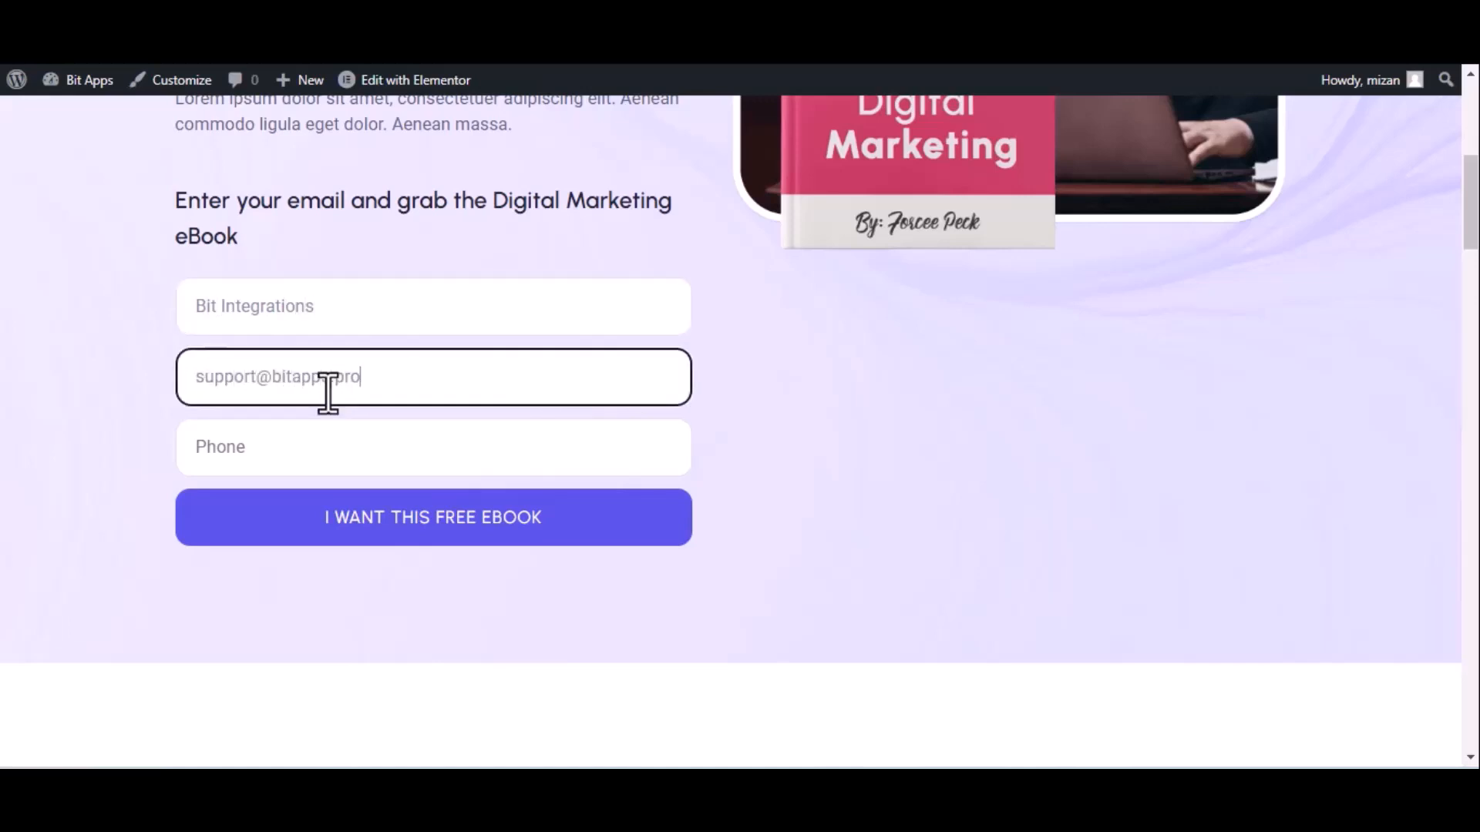
pyautogui.click(329, 447)
pyautogui.write('44455')
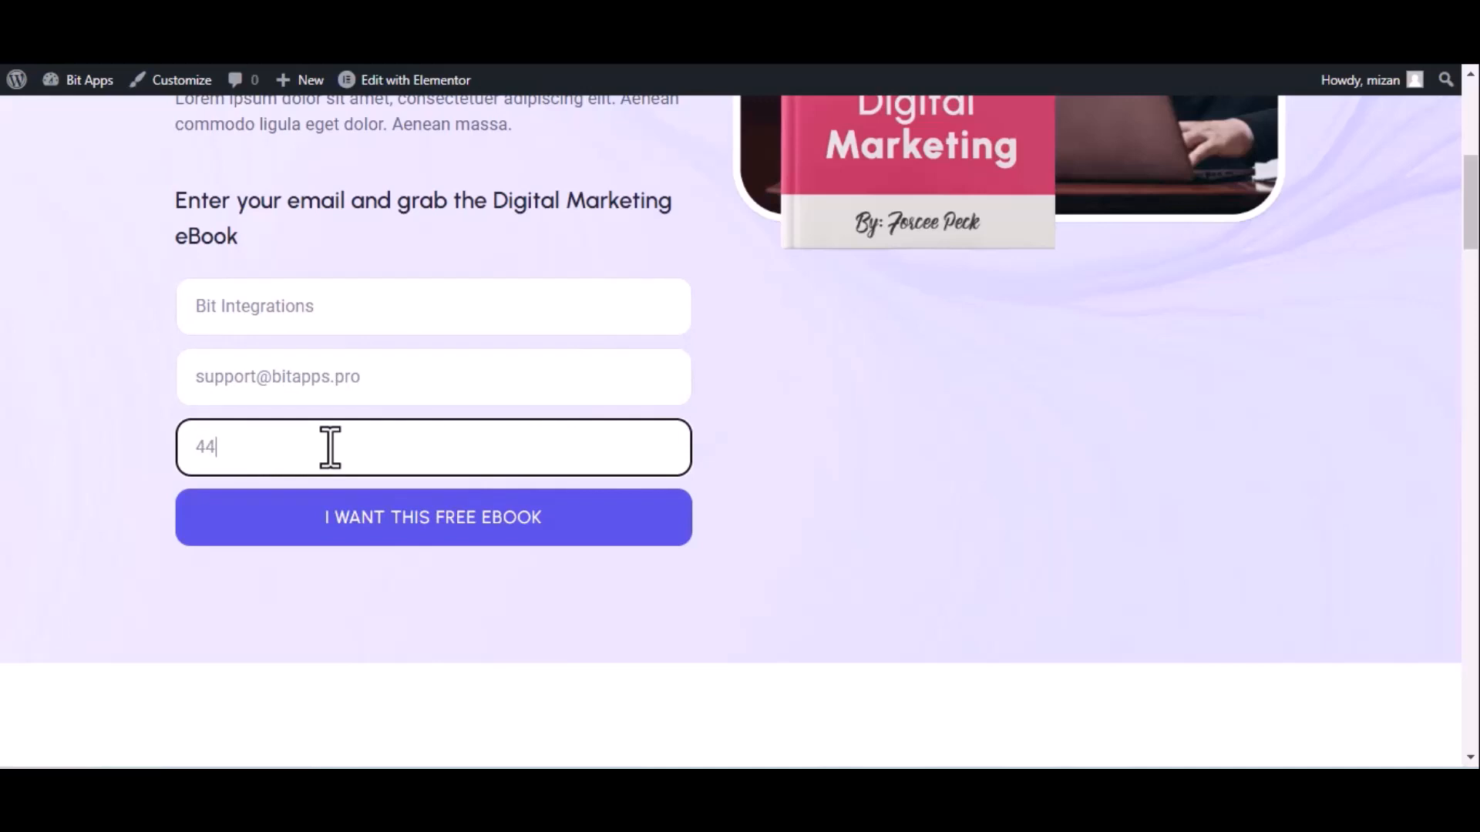
pyautogui.write('5666')
pyautogui.click(379, 520)
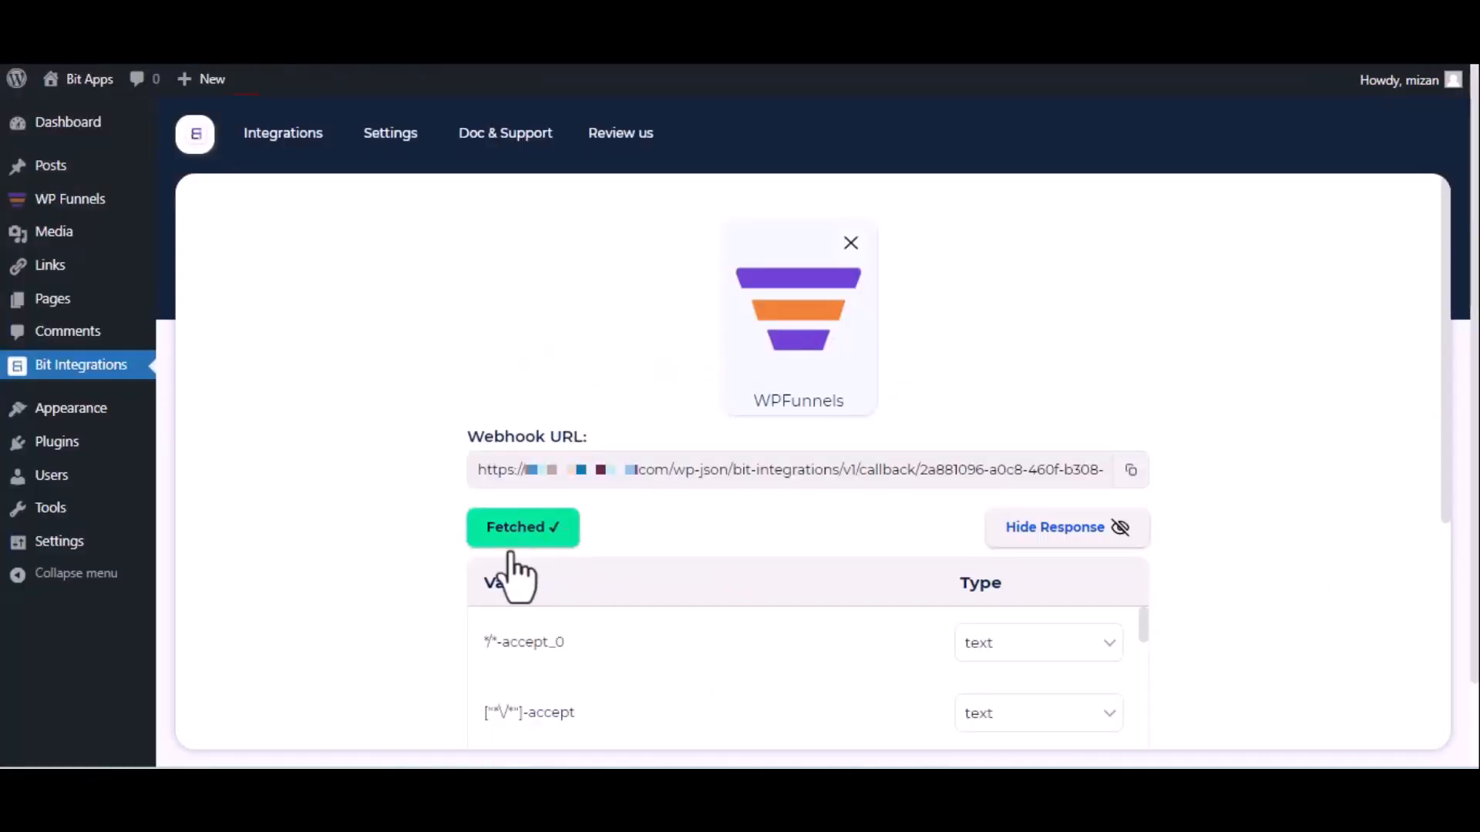
# Review the fetched test data, then search 'trel' and choose Trello as the action.
pyautogui.scroll(-5, 518, 567)
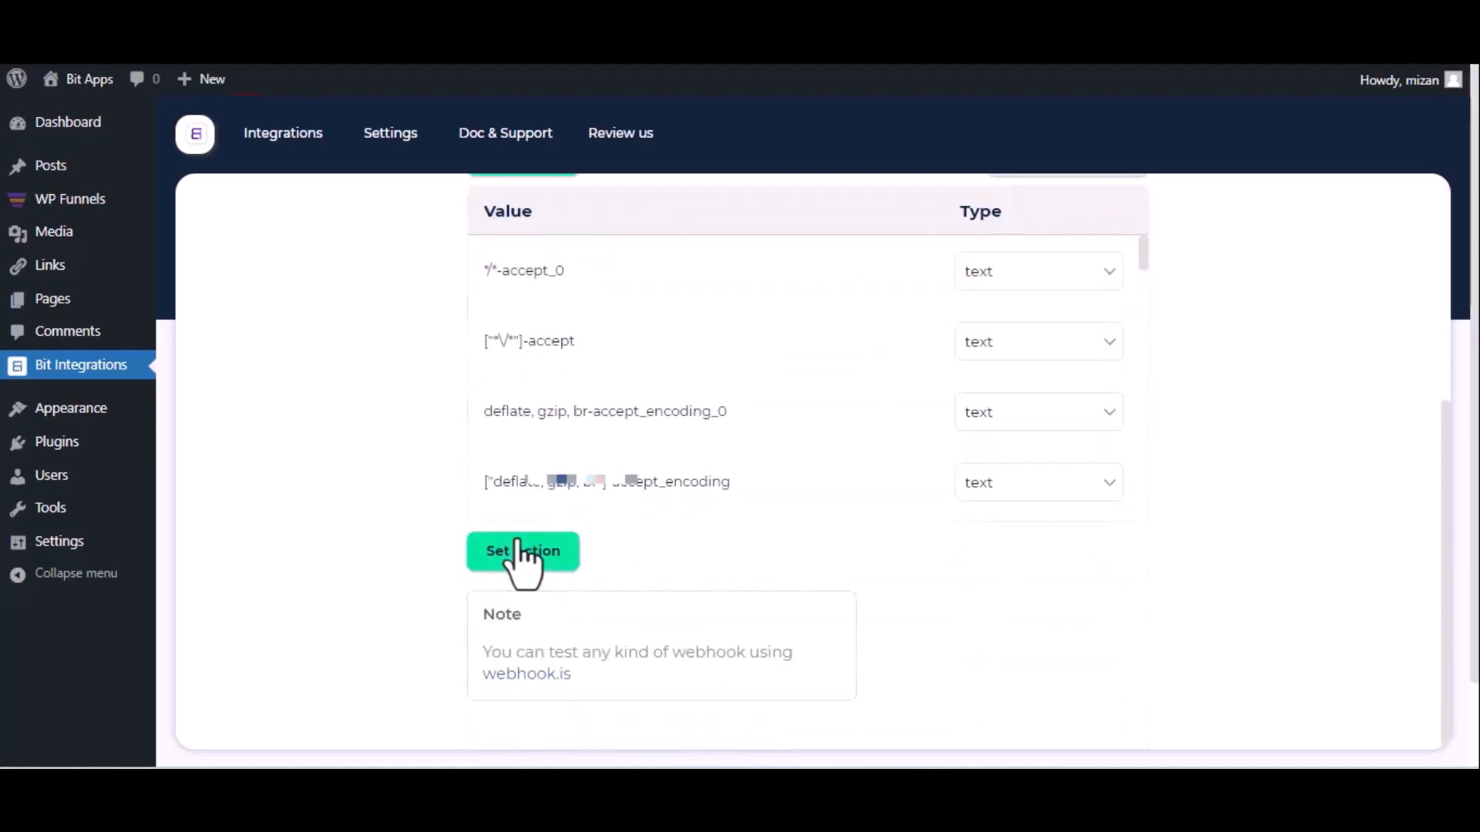
pyautogui.click(521, 554)
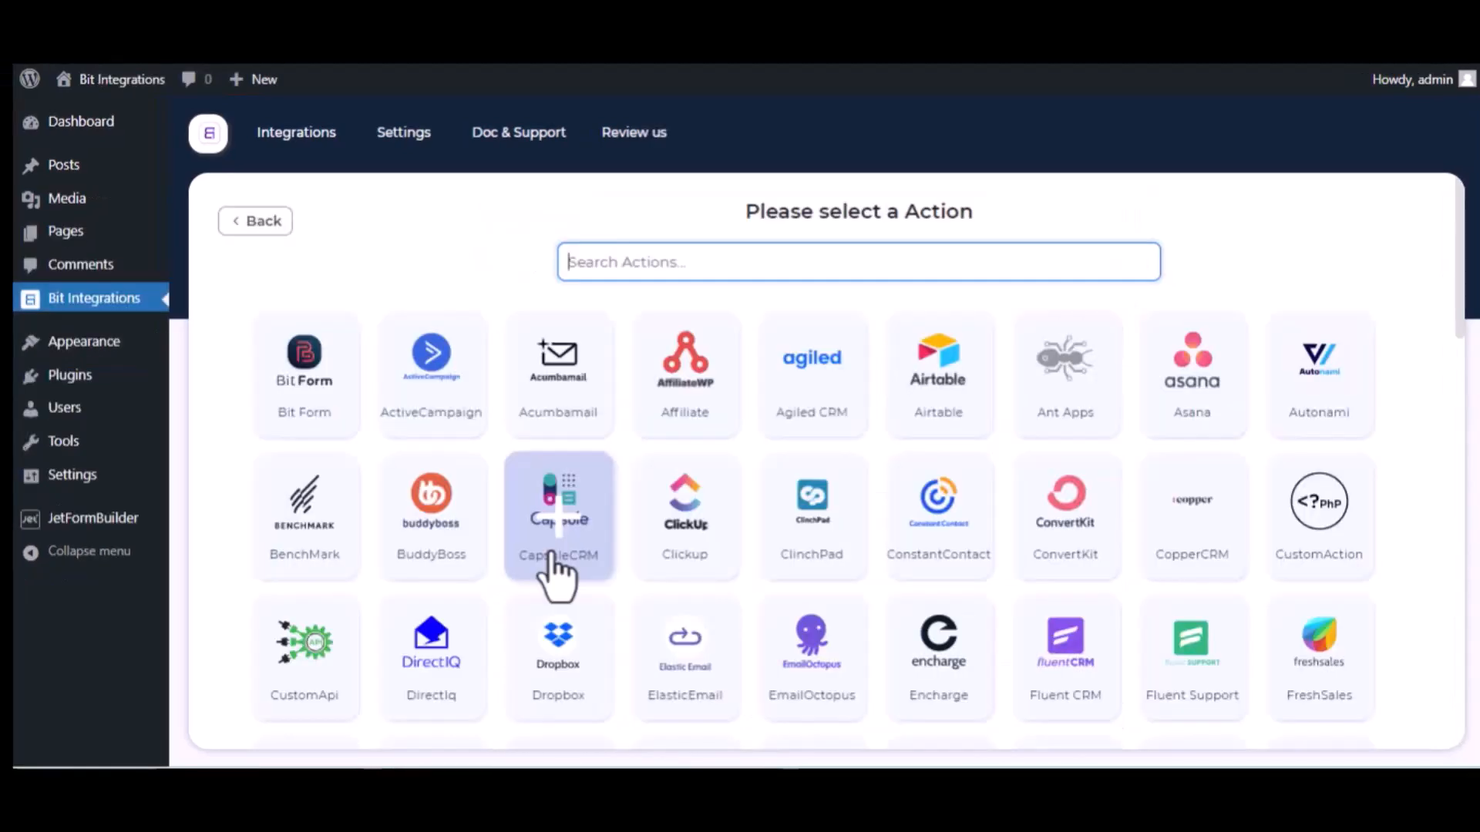
pyautogui.write('trel')
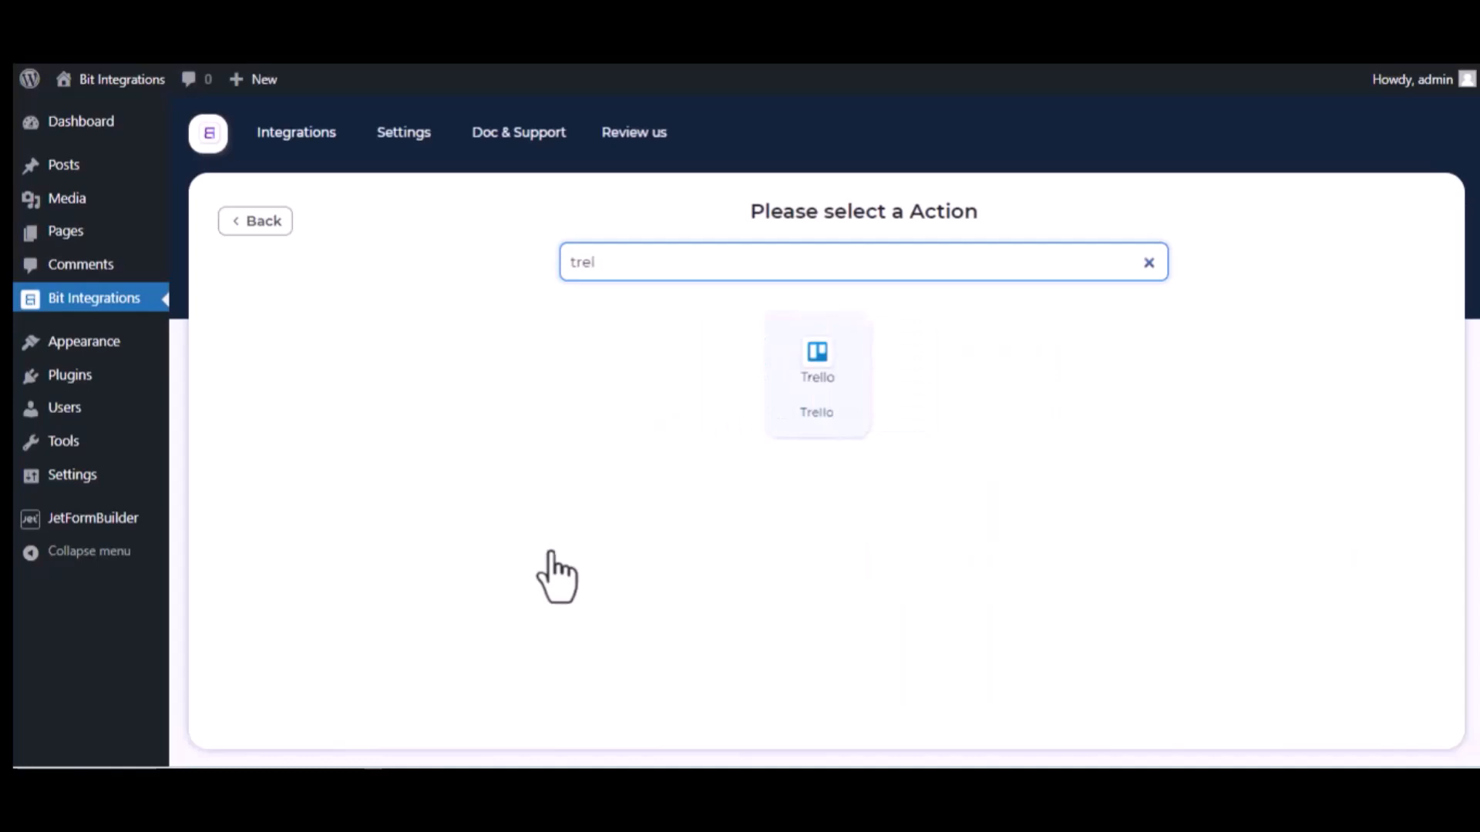
pyautogui.click(839, 403)
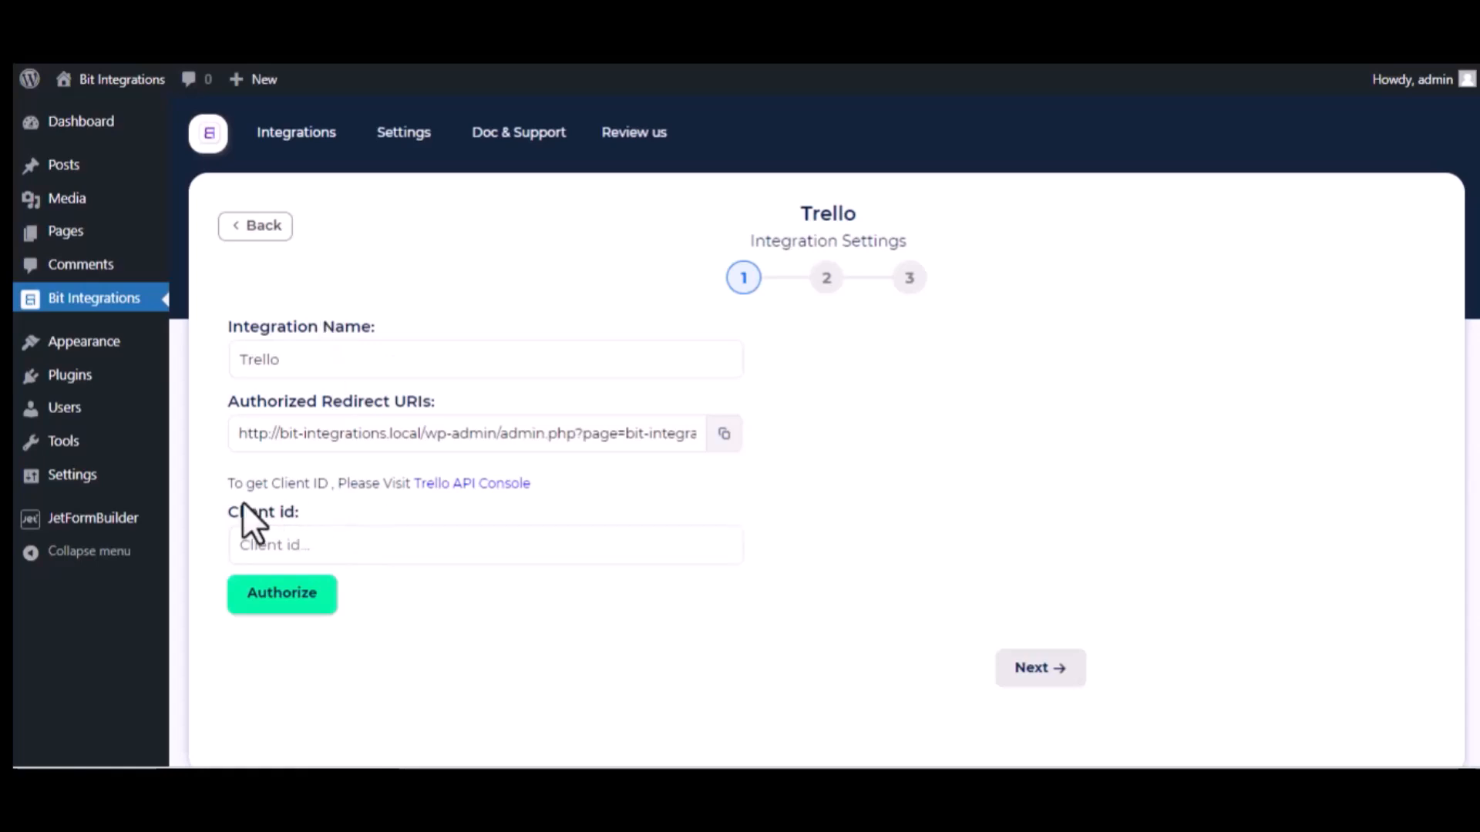
# Follow the Trello API Console link through to the Power-Up Admin Portal.
pyautogui.click(512, 484)
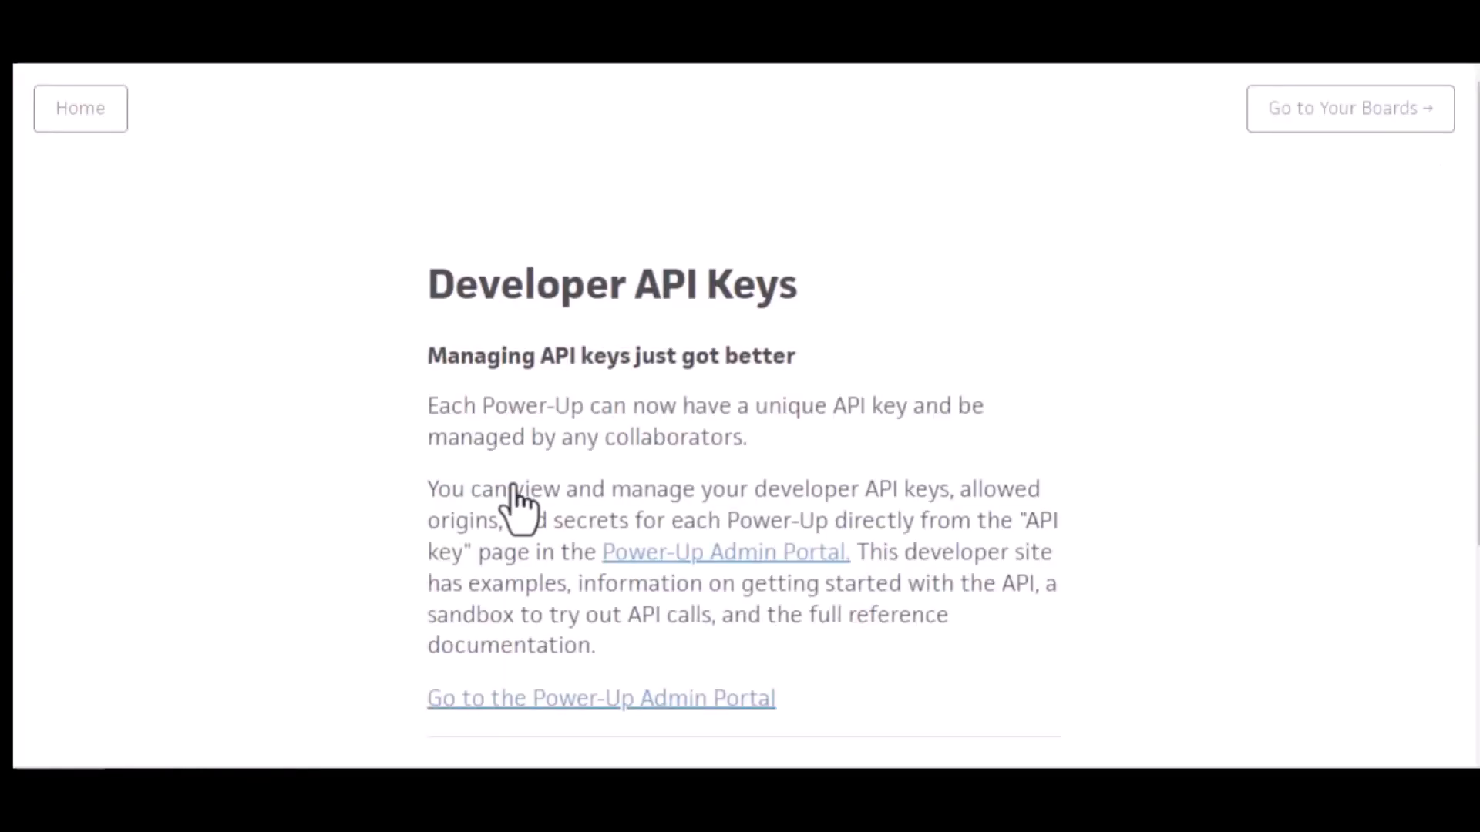
pyautogui.click(740, 561)
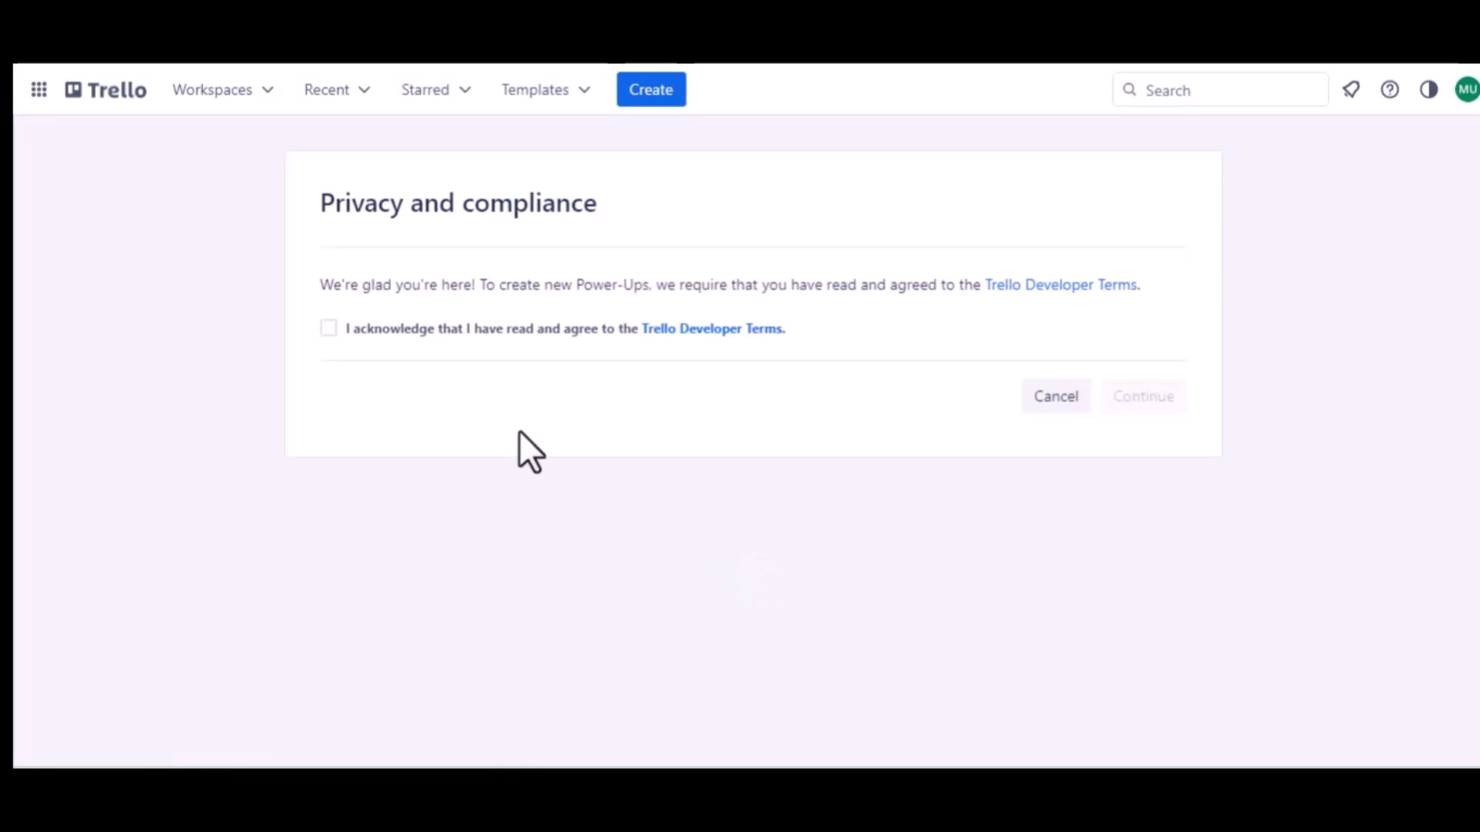
# Accept the Developer Terms and start a new Power-Up named 'Jet Form Builder' in Trello Workspace.
pyautogui.click(328, 328)
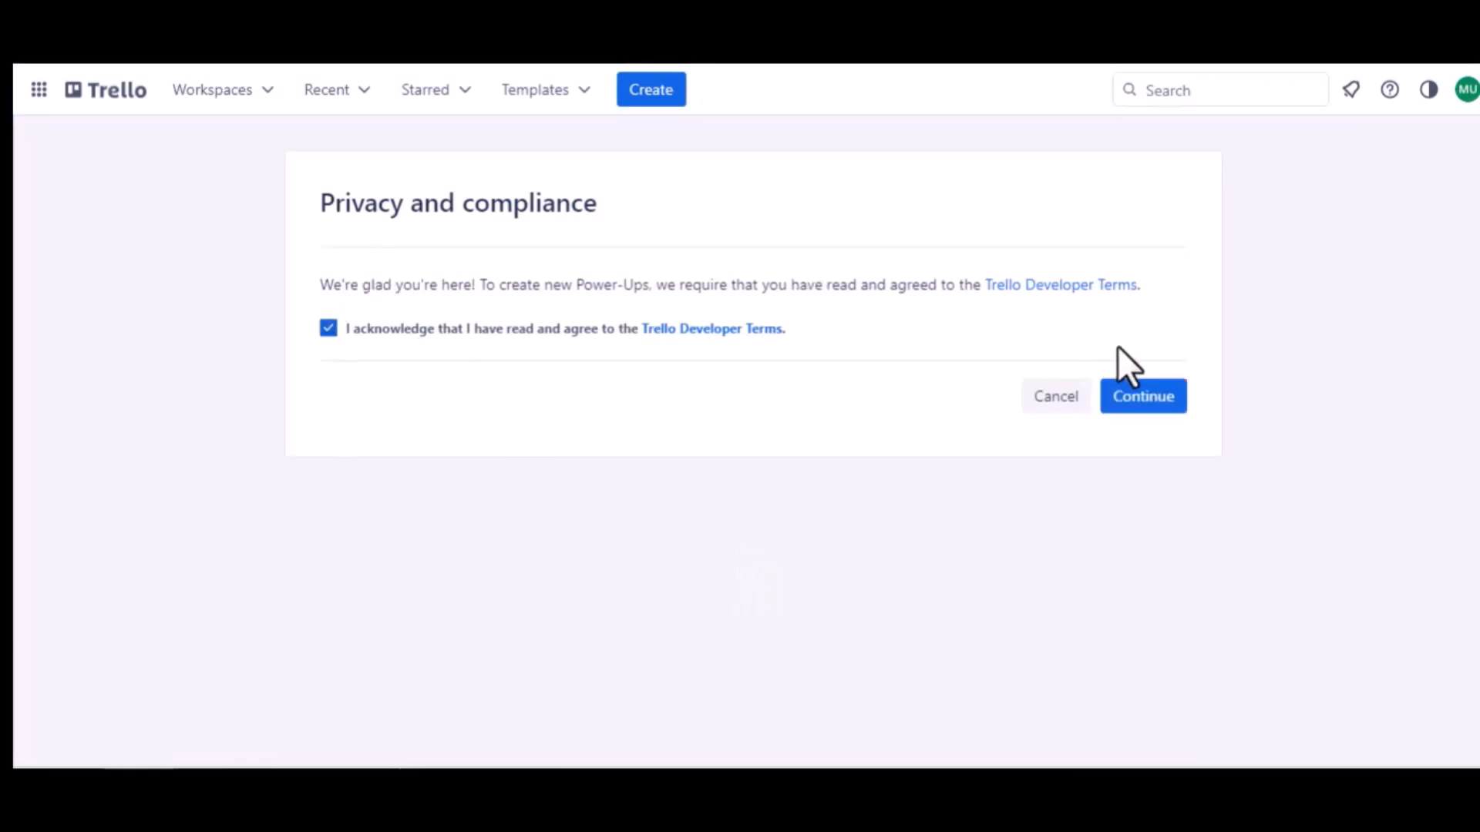
pyautogui.click(1122, 397)
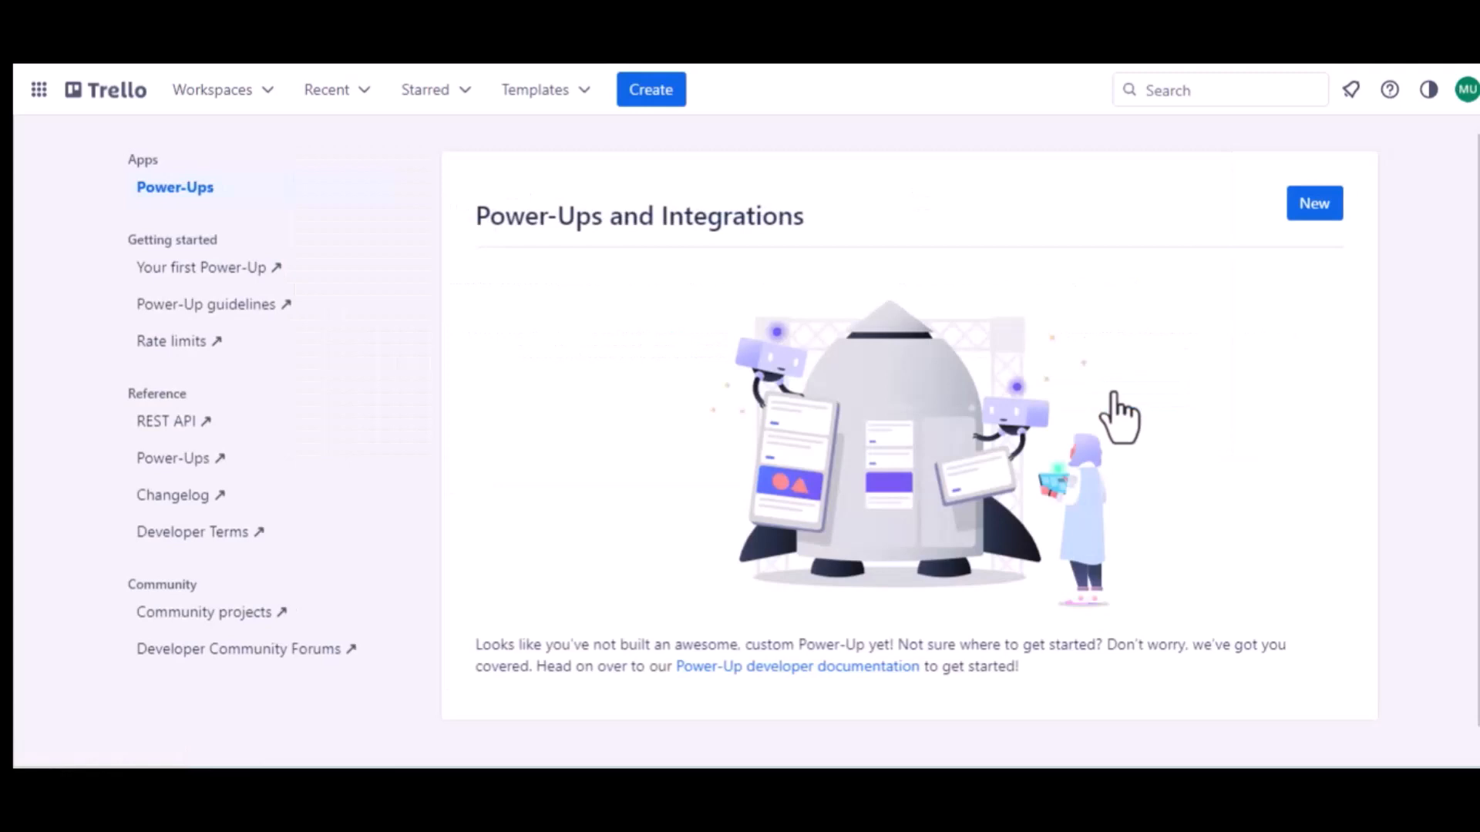
pyautogui.click(1314, 206)
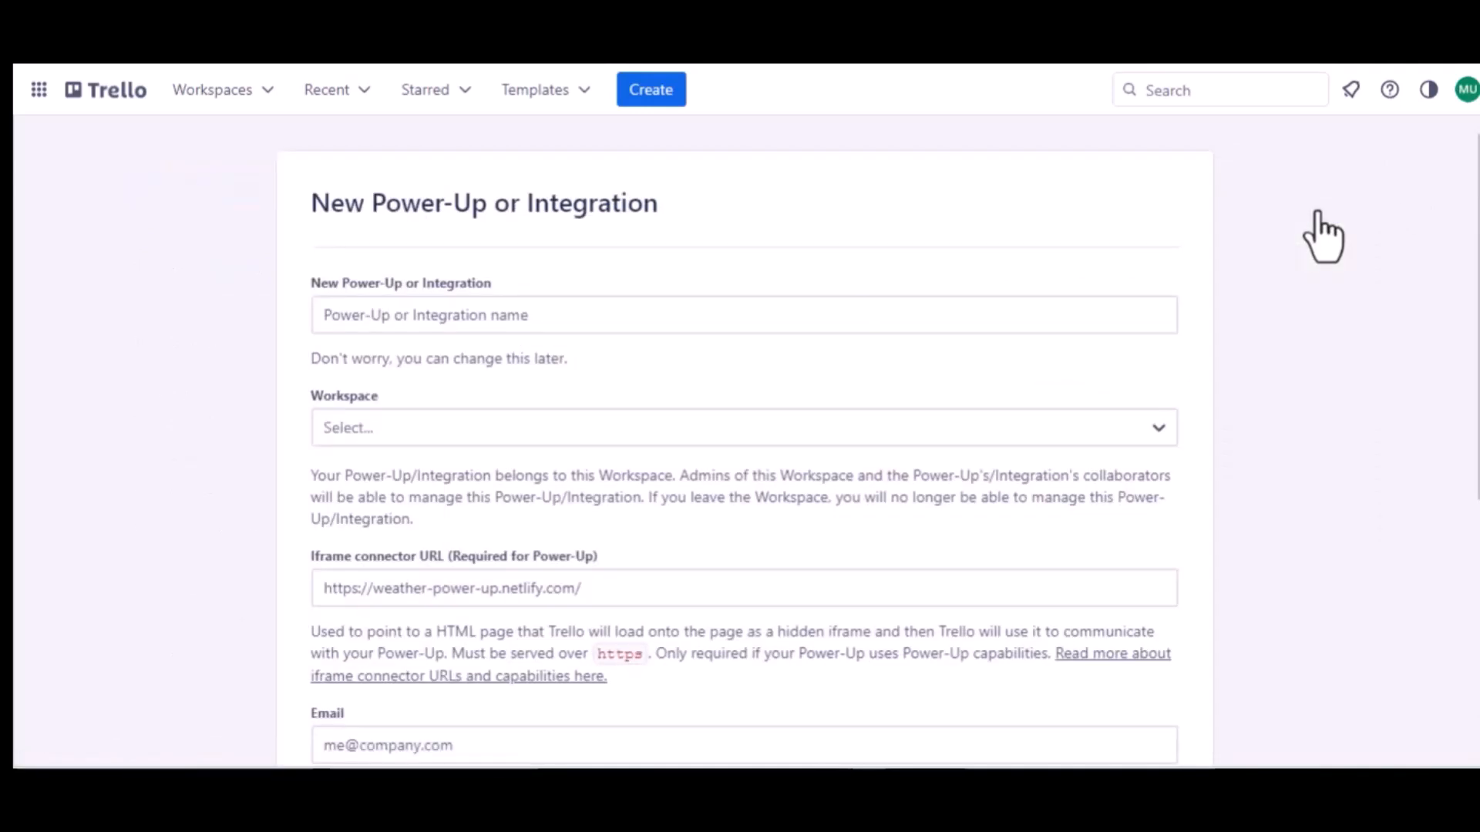
pyautogui.click(475, 318)
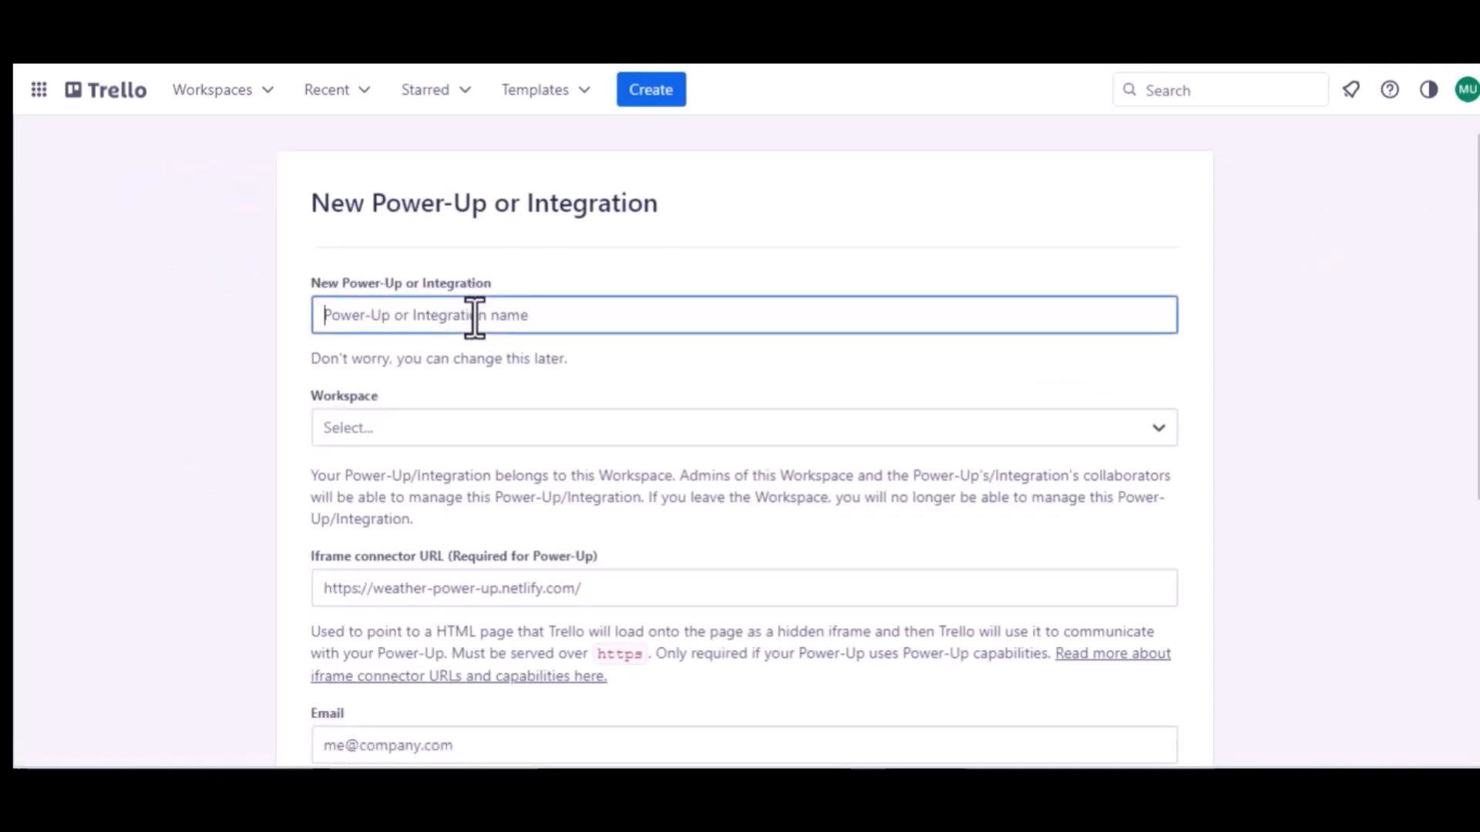
pyautogui.write('Jet Form ')
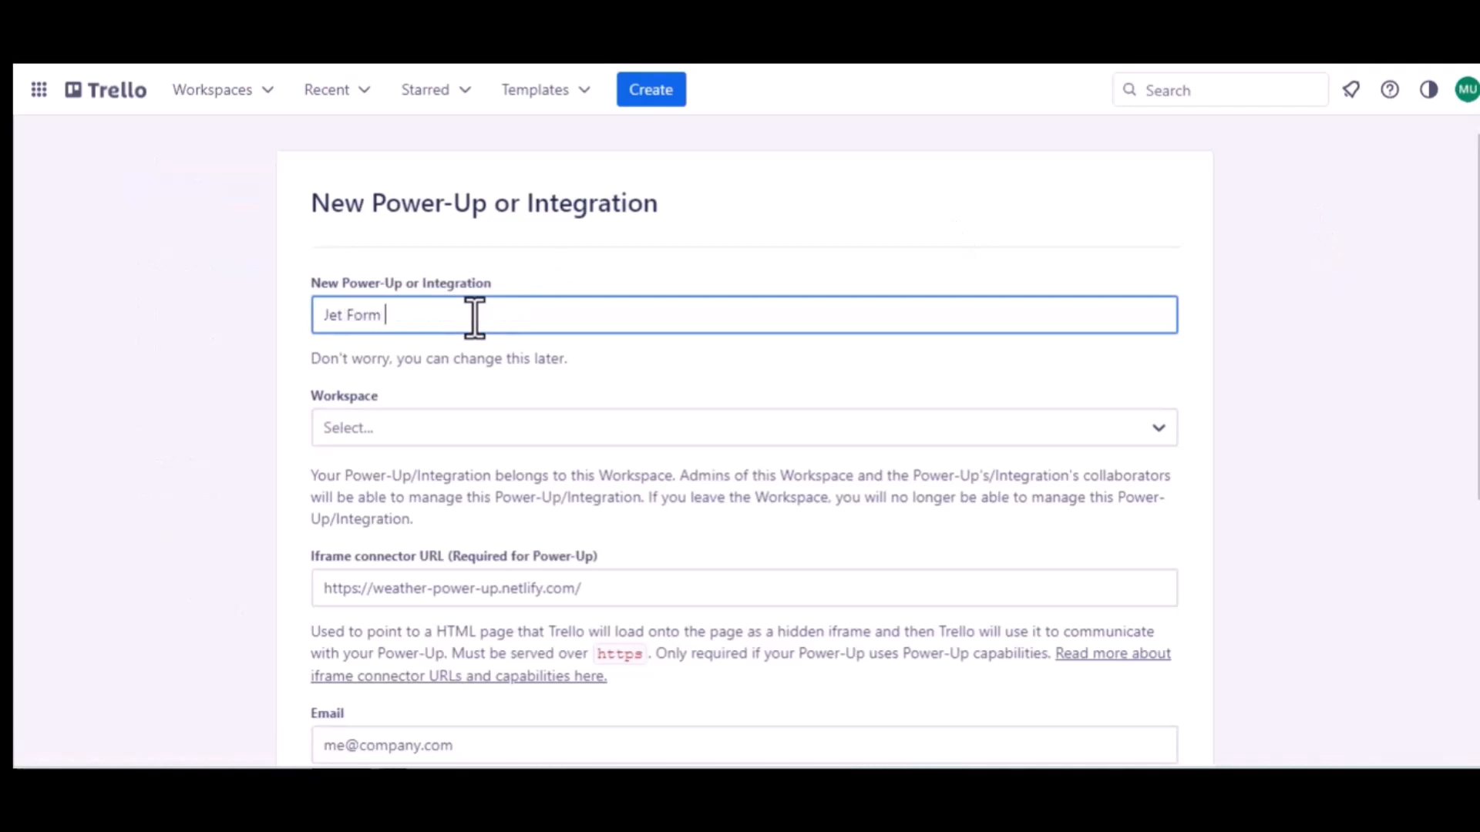
pyautogui.write('Buider')
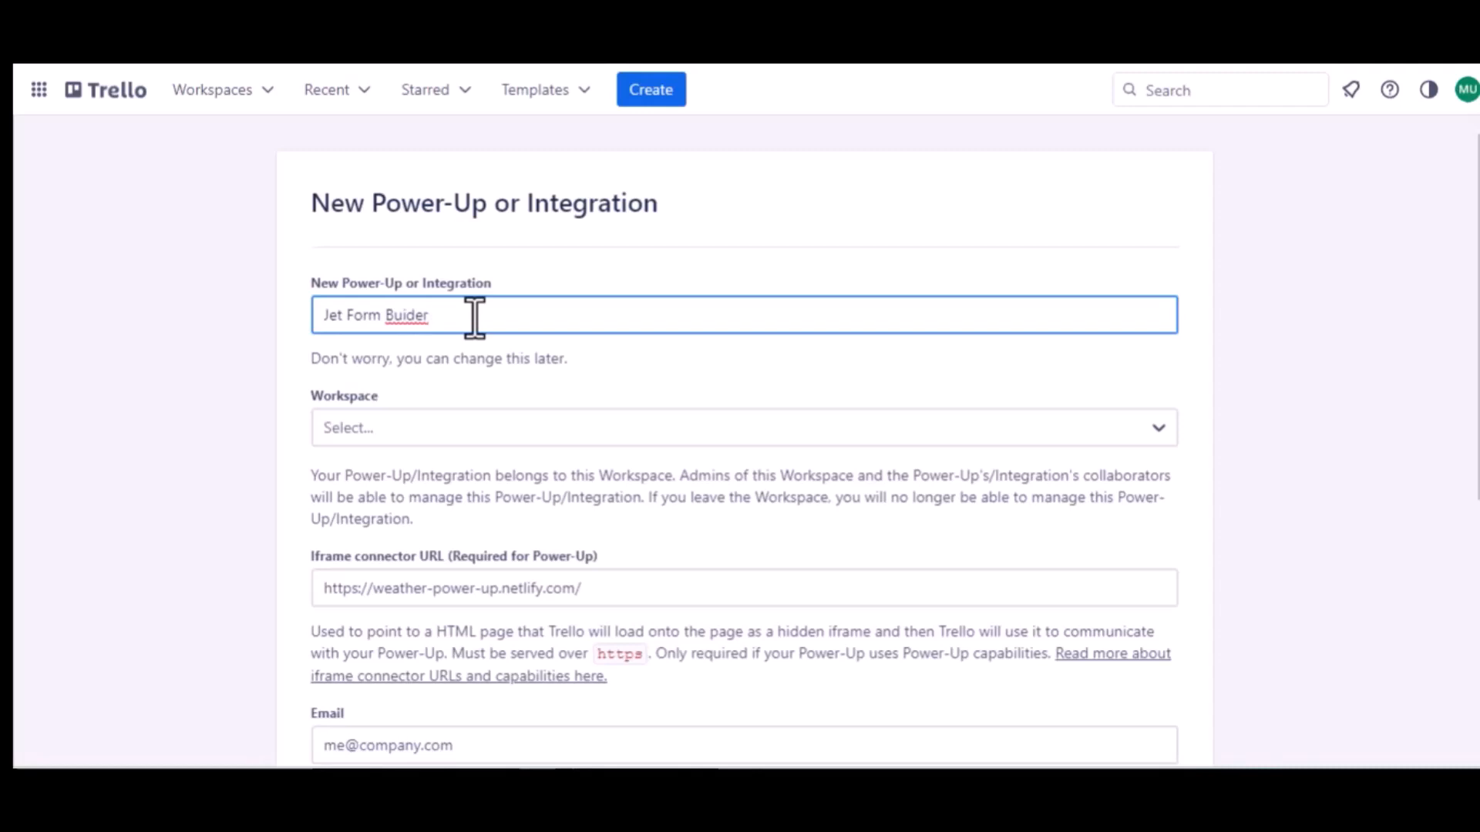
pyautogui.click(409, 316)
pyautogui.write('l')
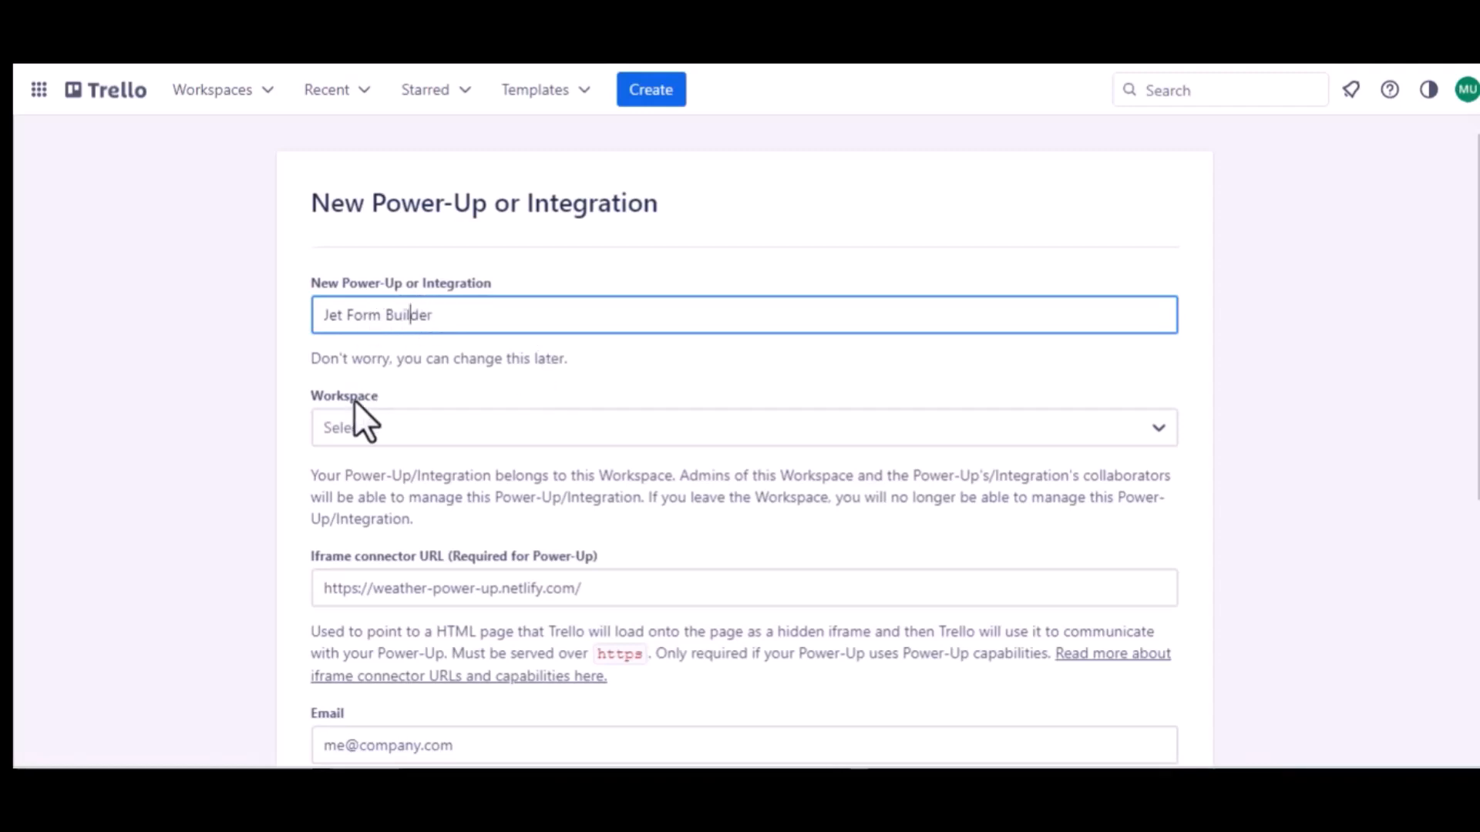
pyautogui.click(427, 428)
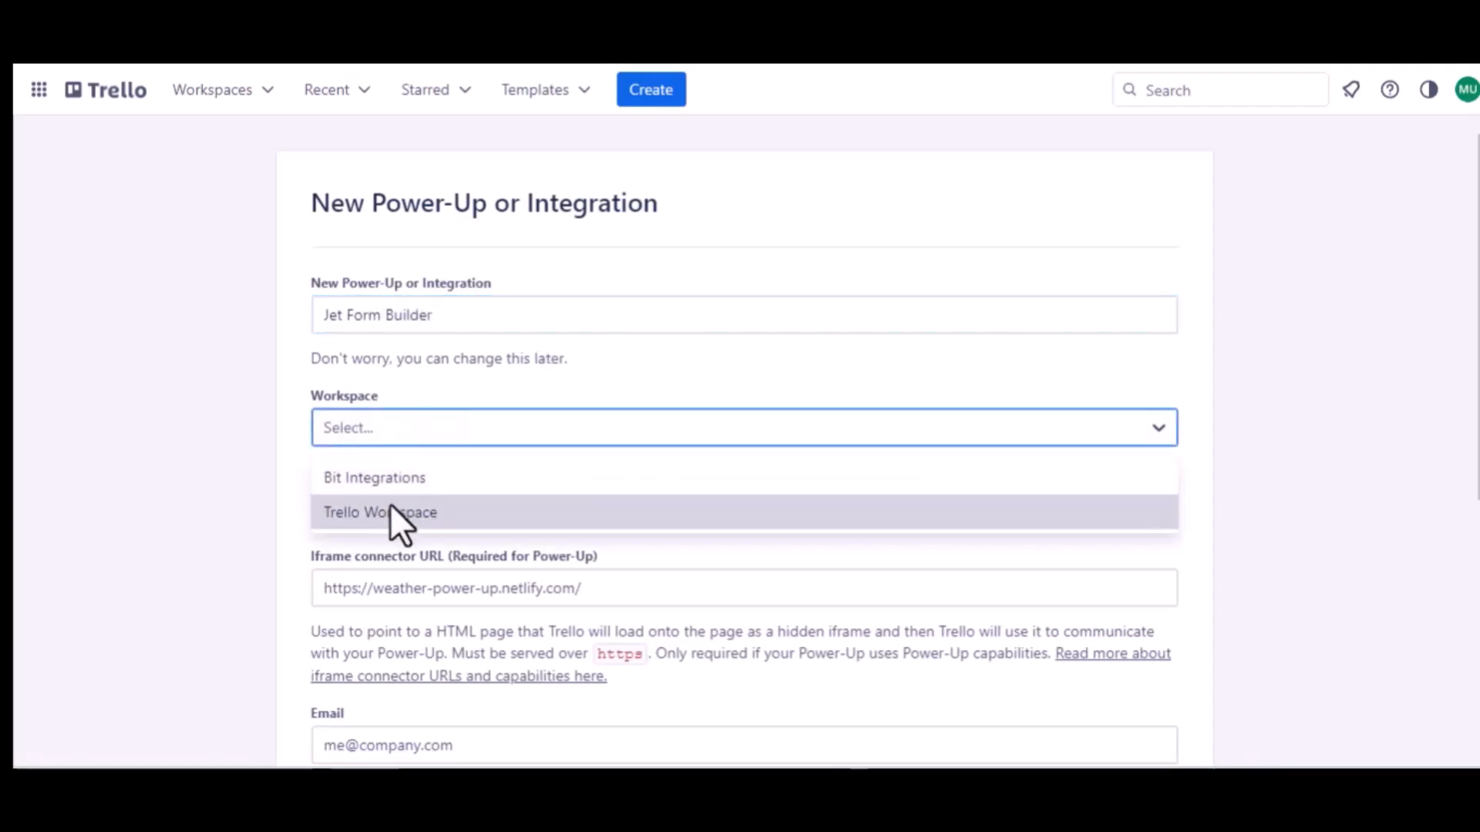
pyautogui.click(390, 510)
# Use the support e-mail for Email and Support contact, set author 'Bit Apps', and create the Power-Up.
pyautogui.scroll(-1, 390, 511)
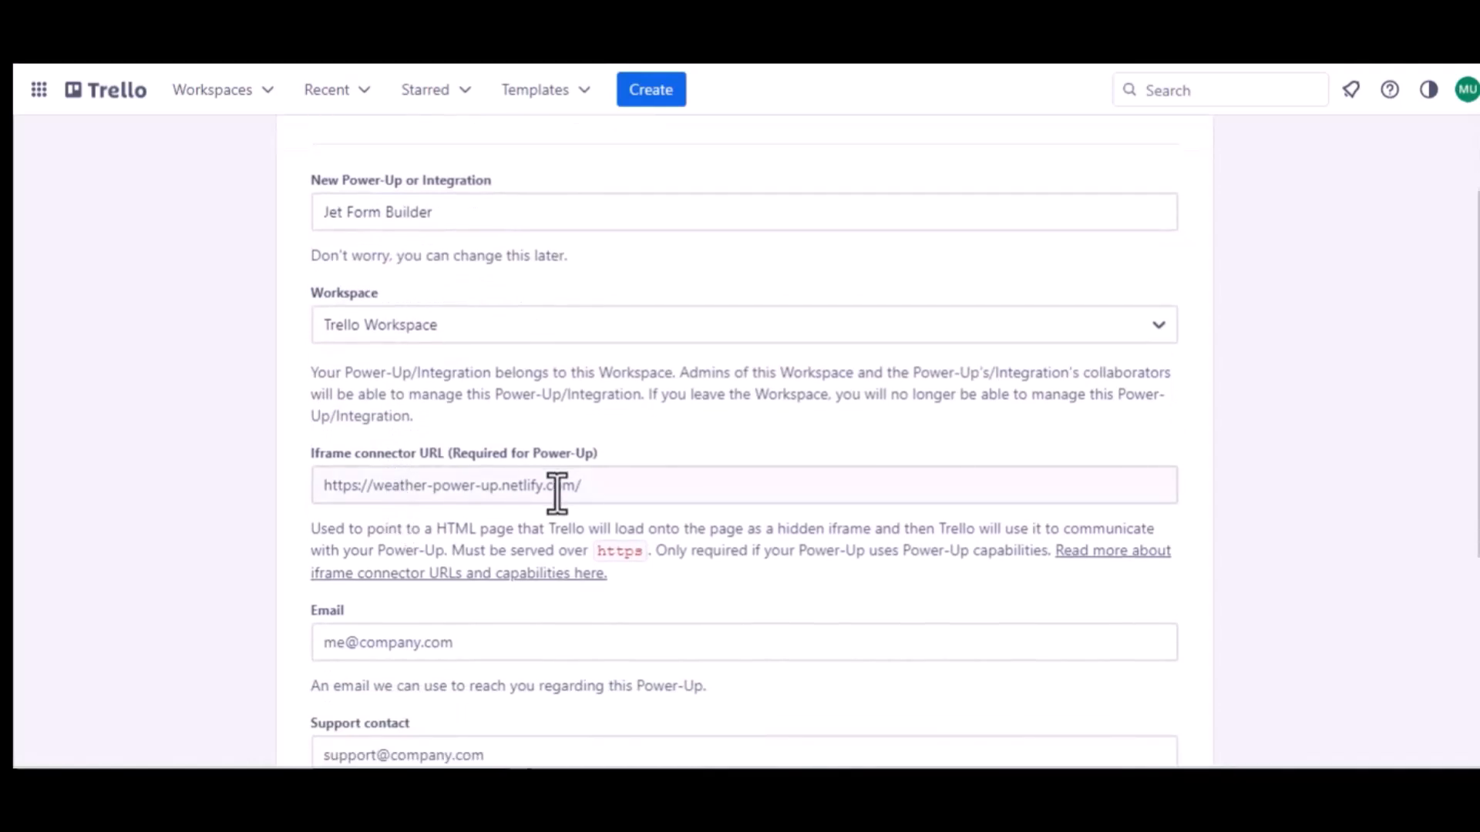
pyautogui.scroll(-2, 423, 478)
pyautogui.click(424, 471)
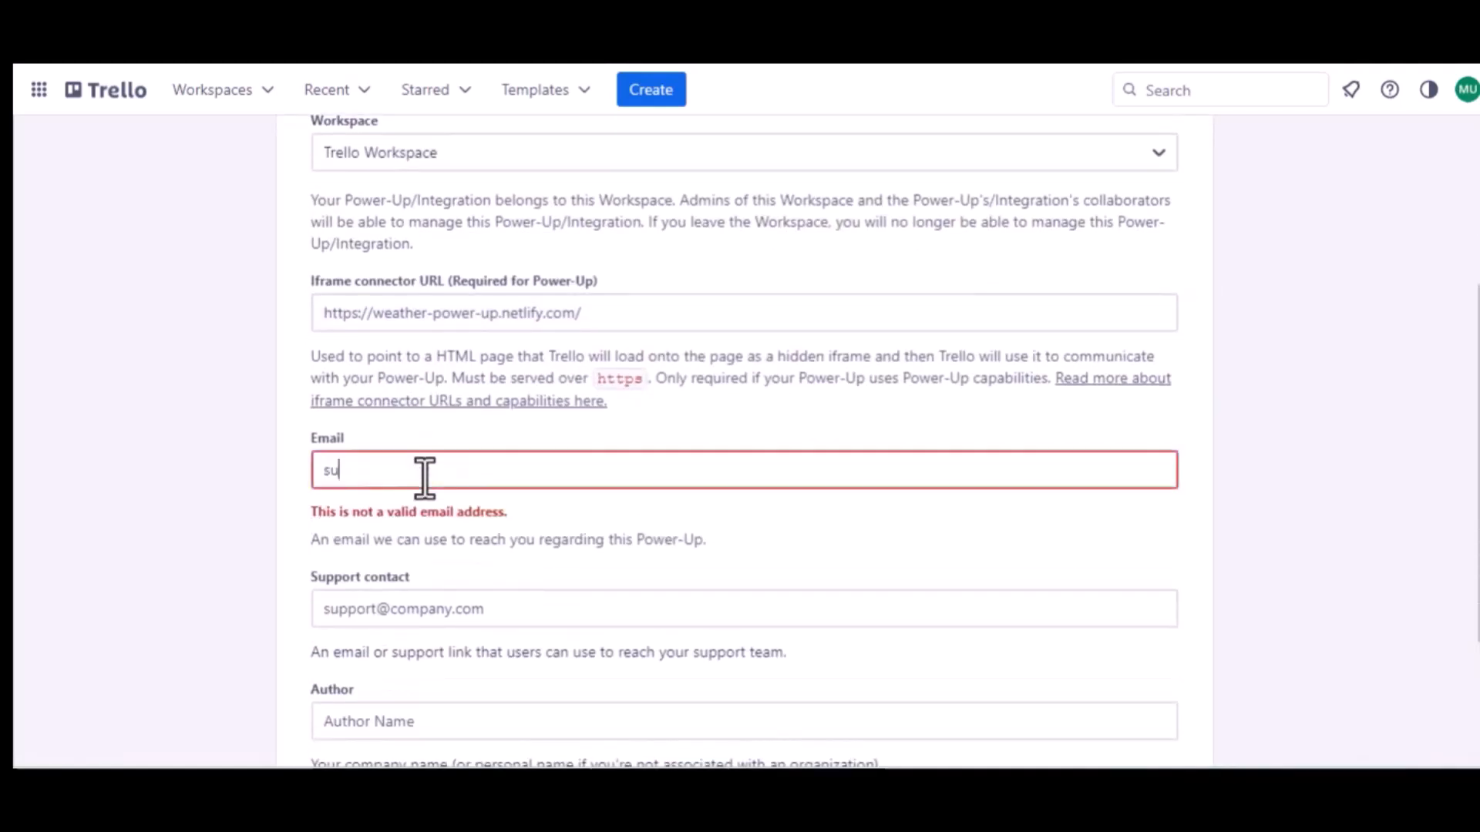
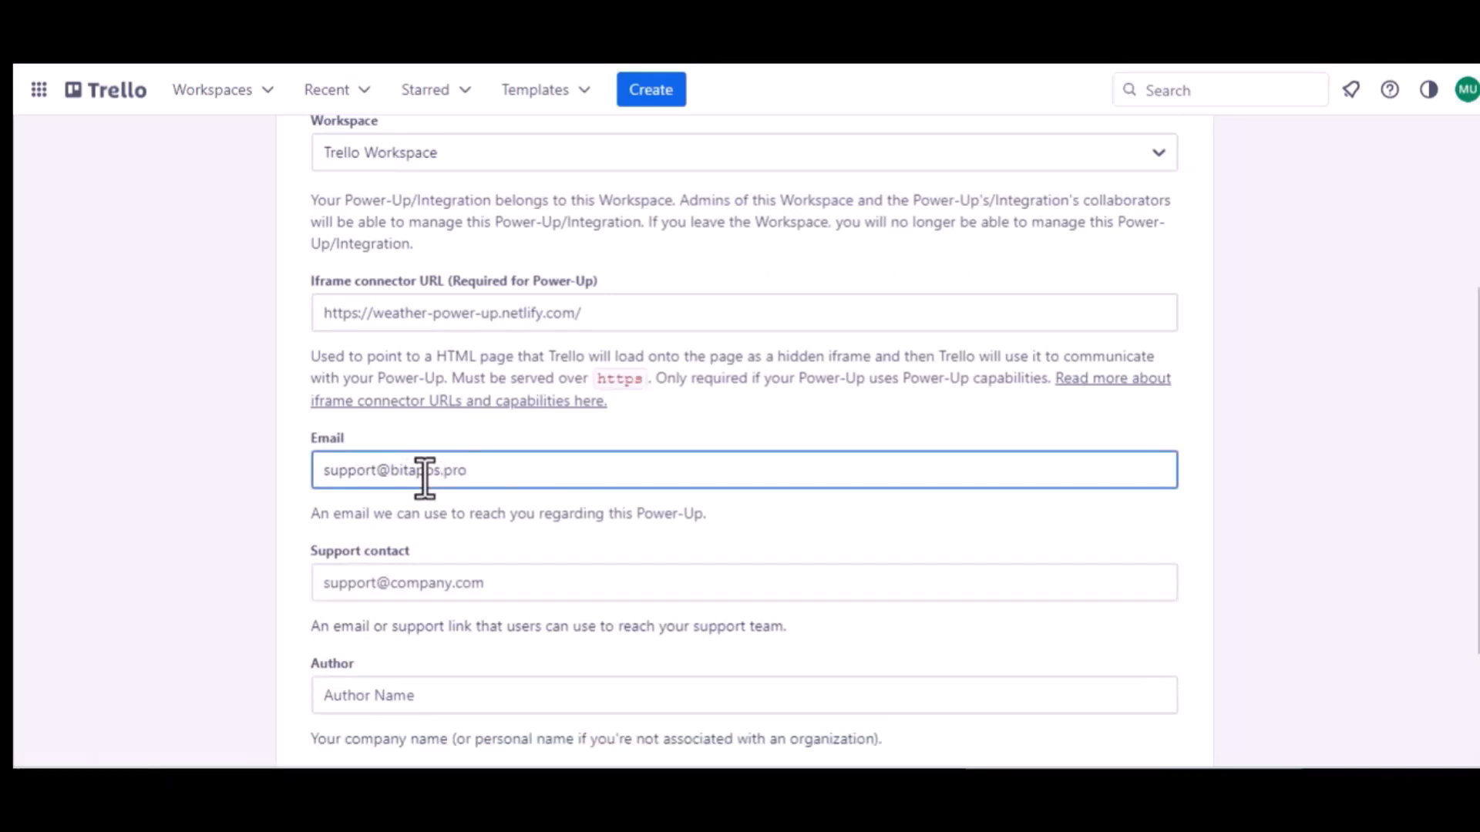
pyautogui.hotkey('ctrl', 'a')
pyautogui.hotkey('ctrl', 'c')
pyautogui.click(416, 583)
pyautogui.hotkey('ctrl', 'v')
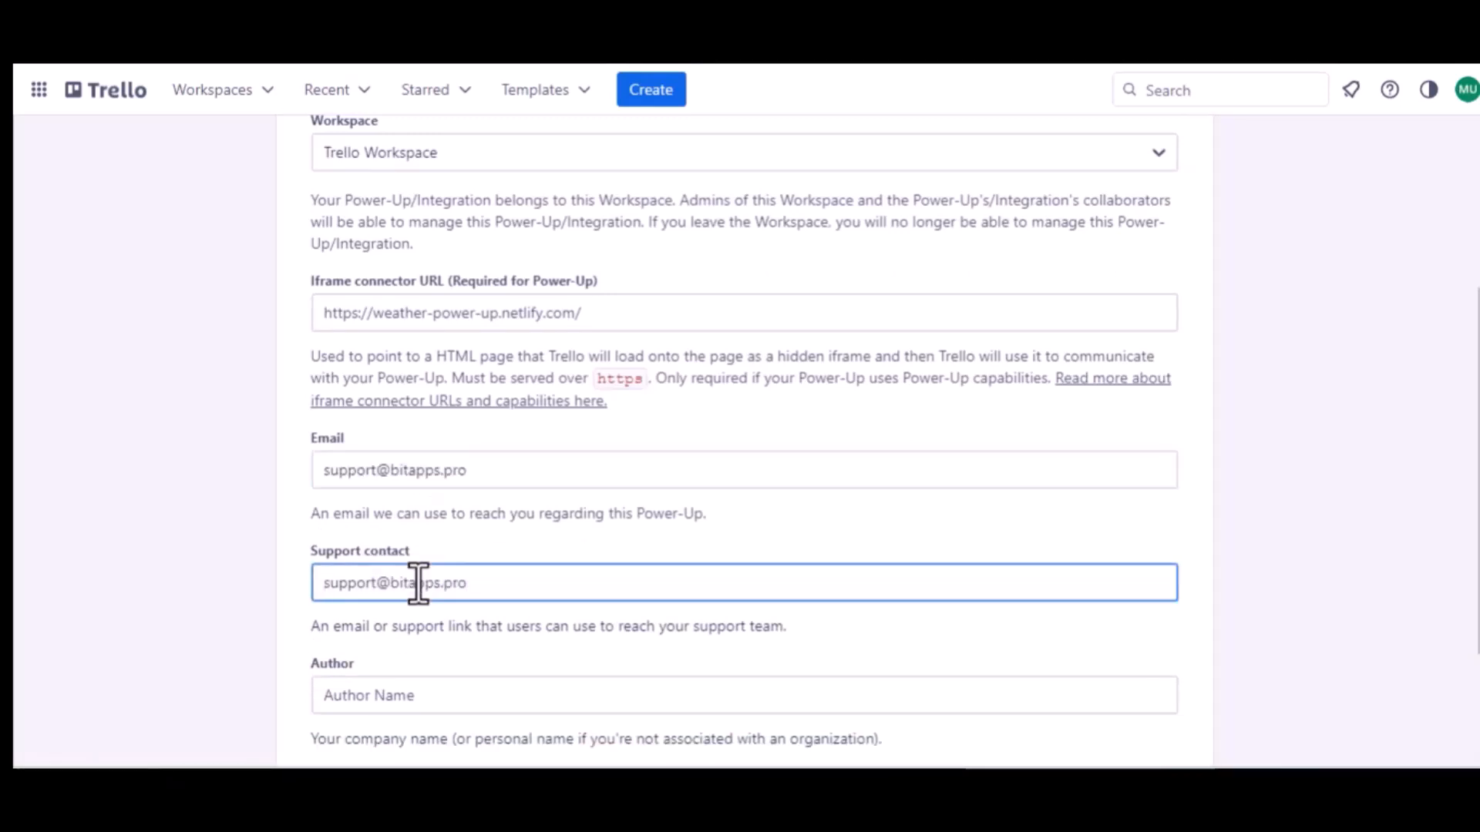
pyautogui.scroll(-2, 416, 584)
pyautogui.click(347, 532)
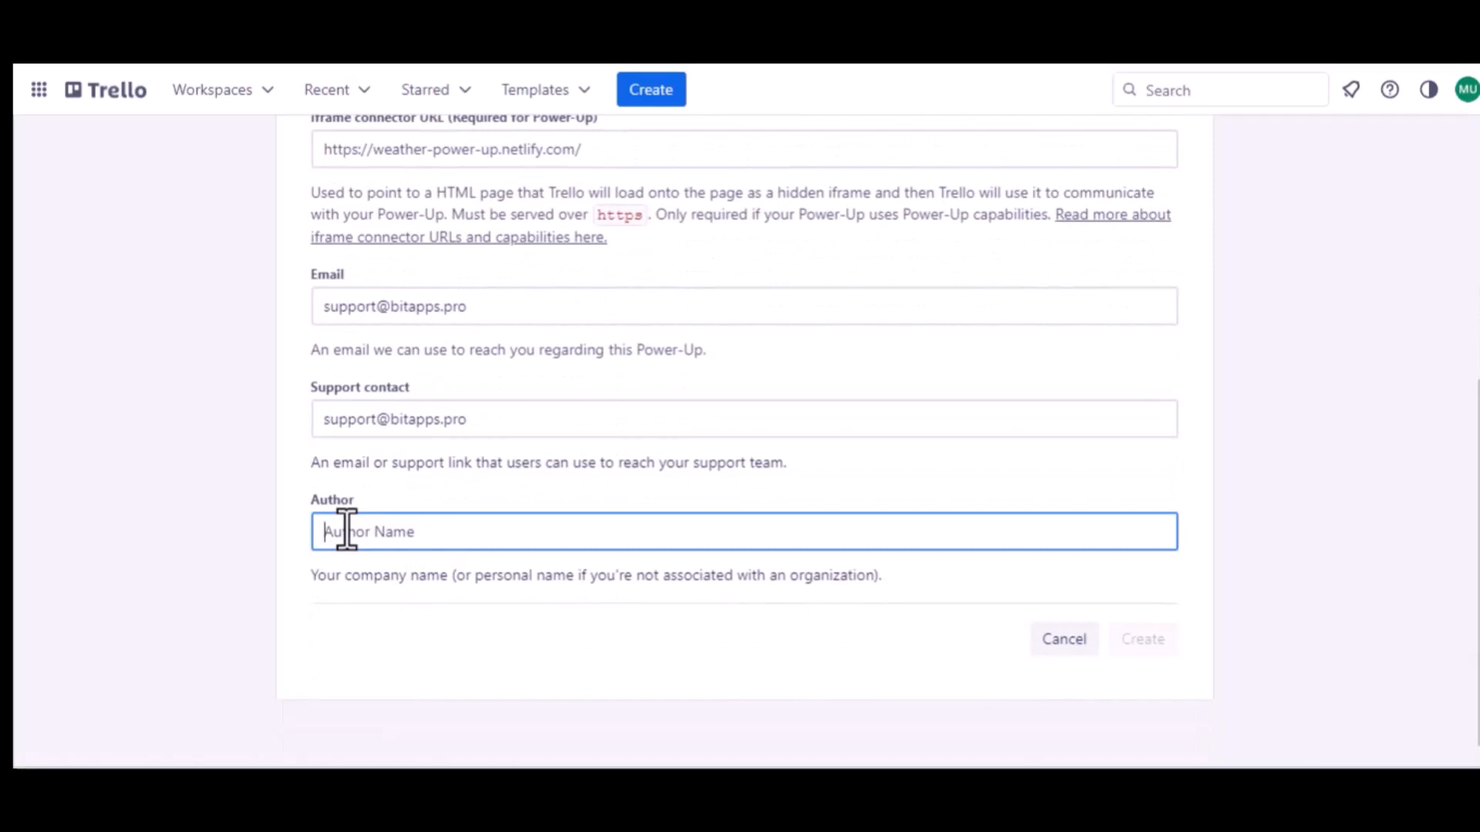
pyautogui.write('B')
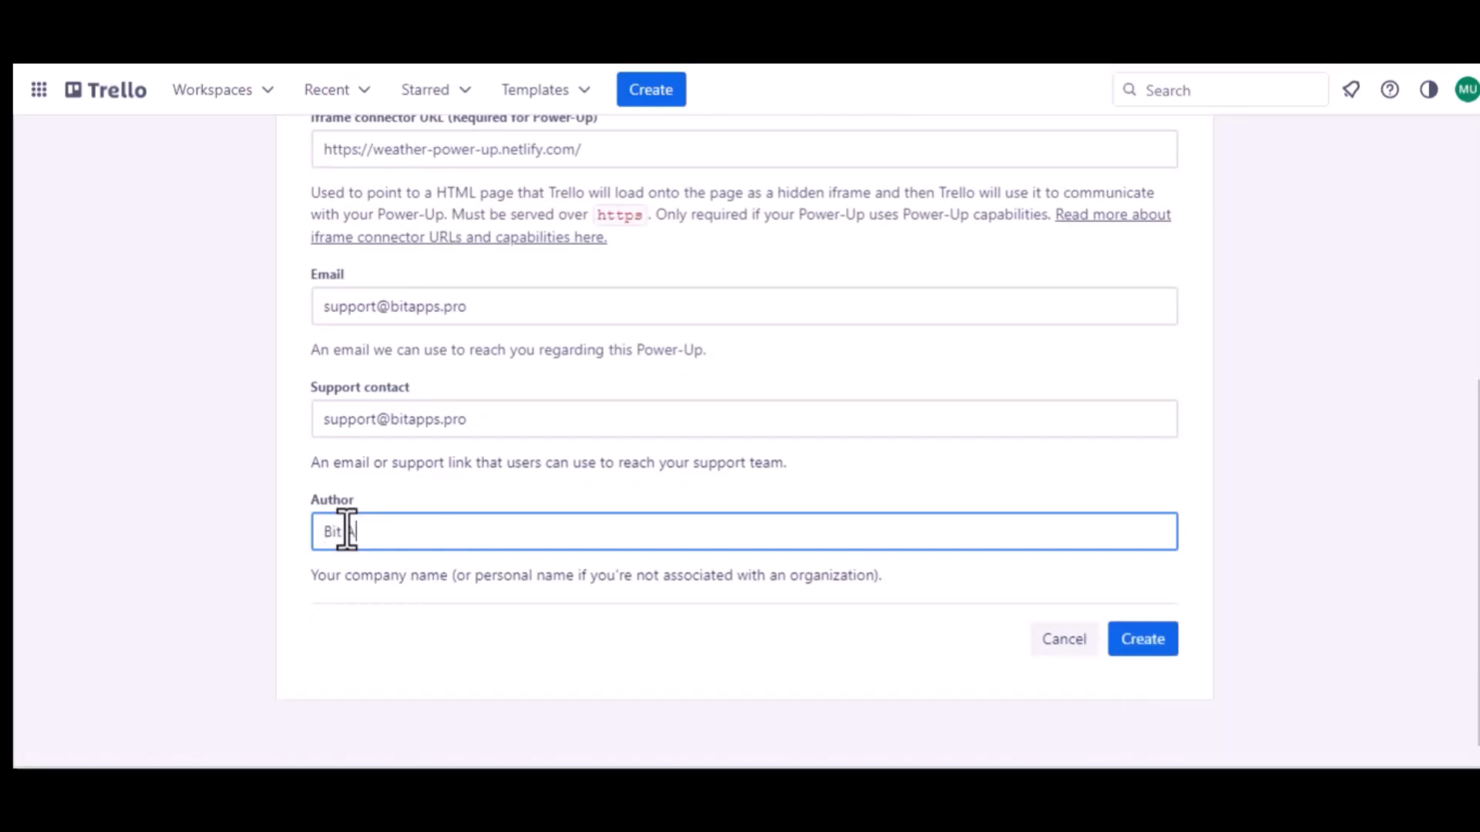
pyautogui.write('it Apps')
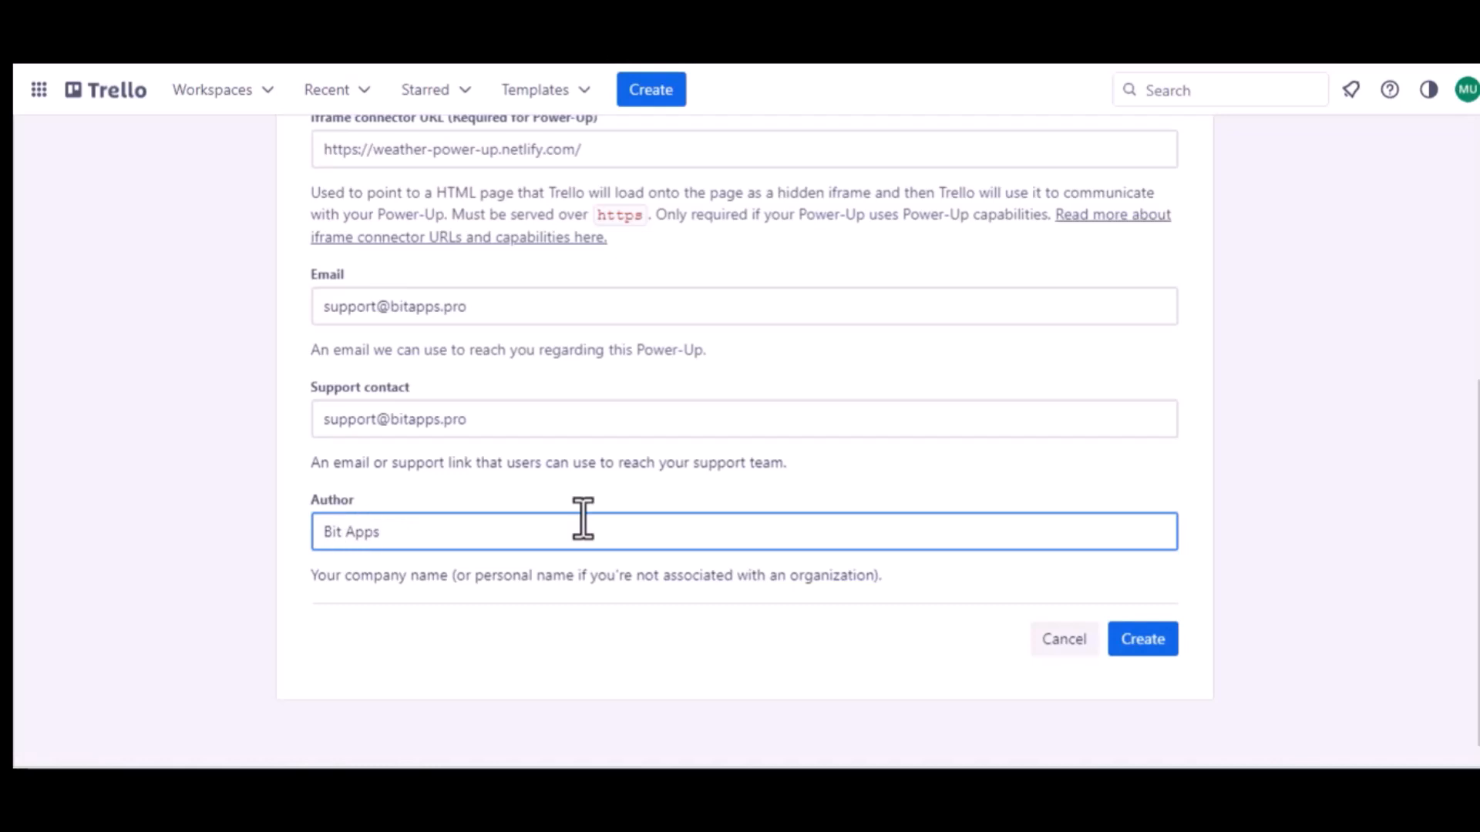
pyautogui.click(1150, 627)
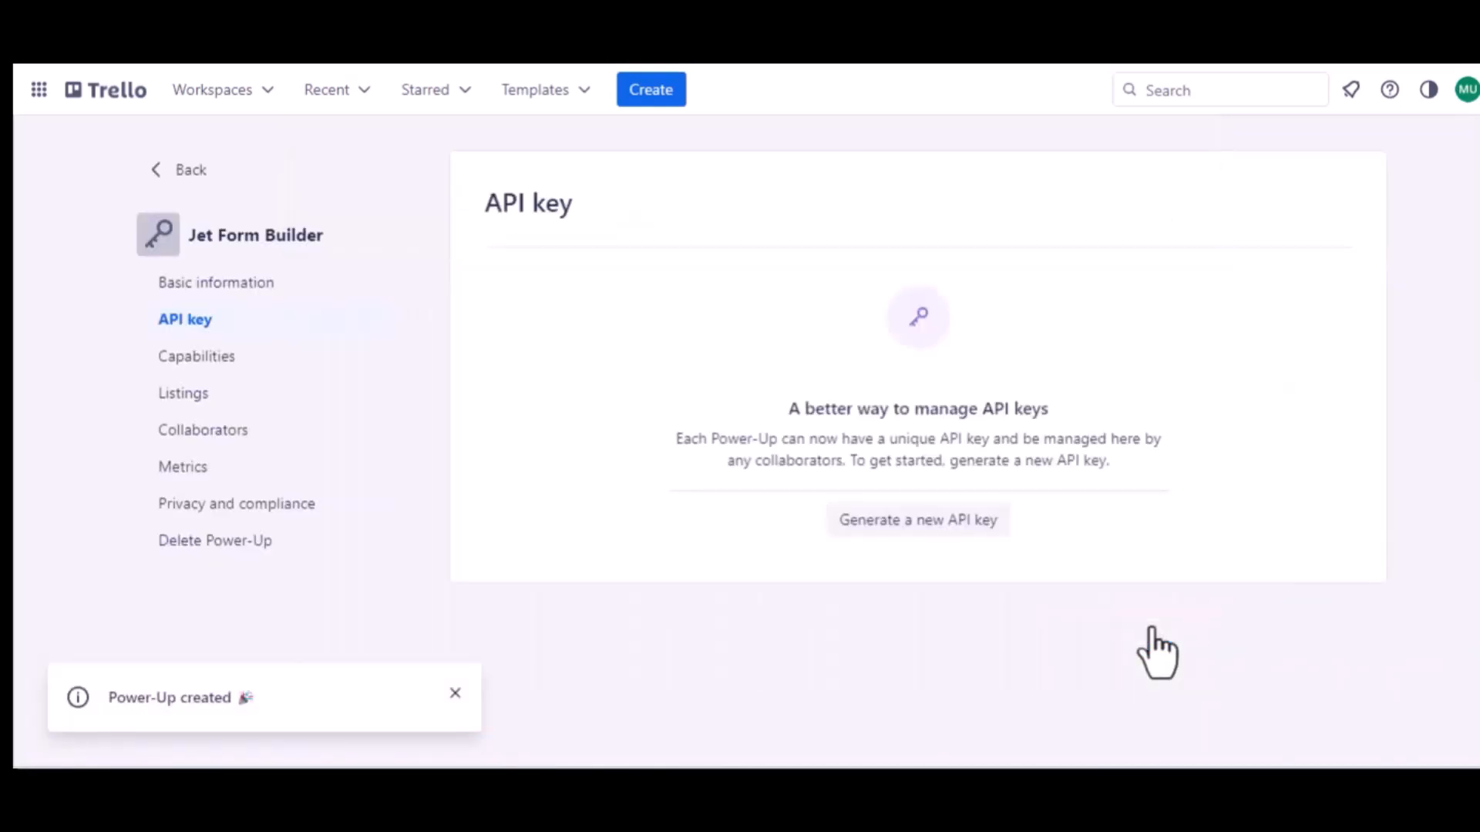
# Generate the Power-Up API key, add the Bit Integrations redirect URL as an allowed origin, and copy the key.
pyautogui.click(910, 522)
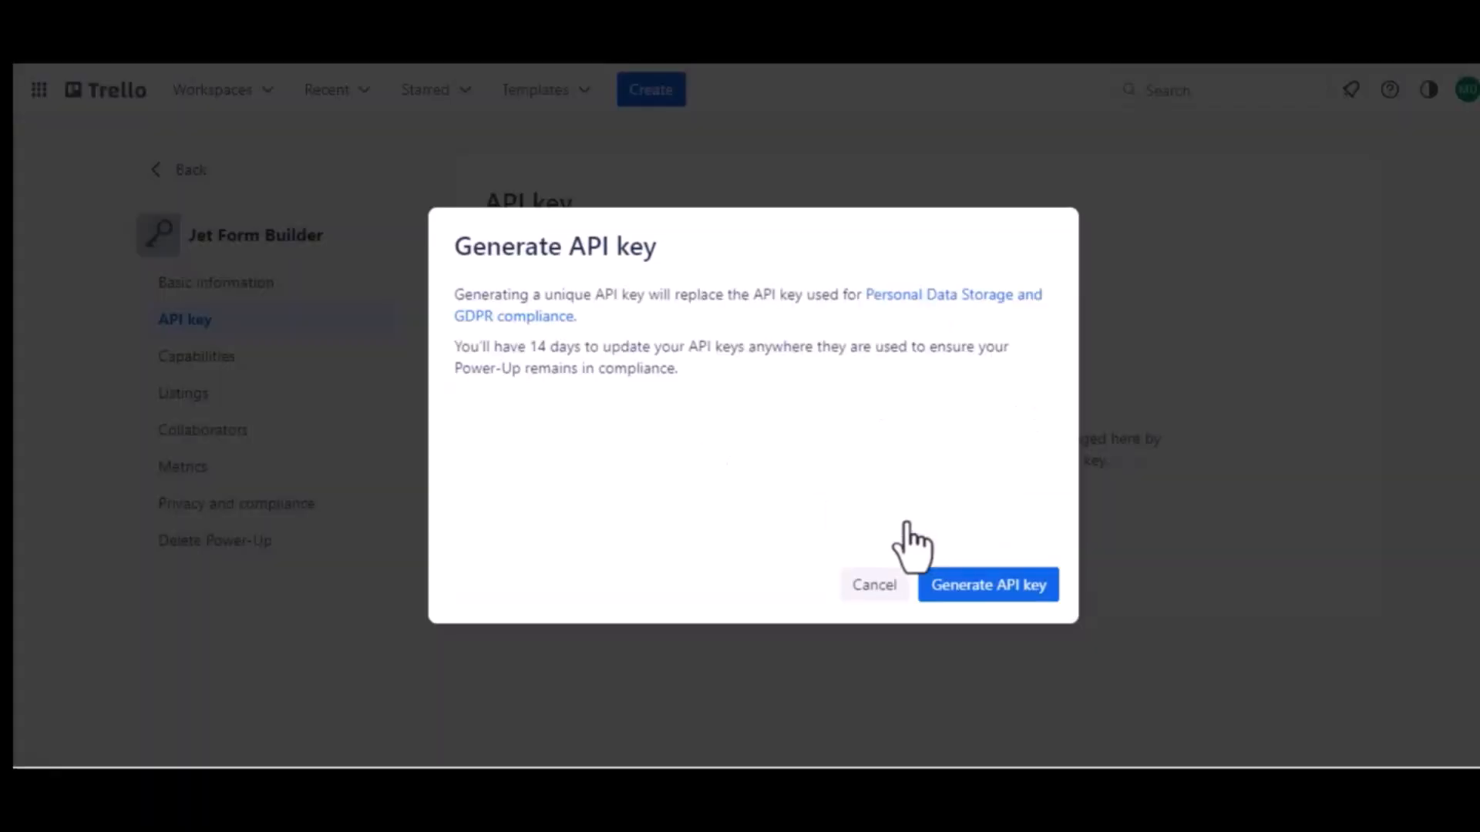
pyautogui.click(982, 590)
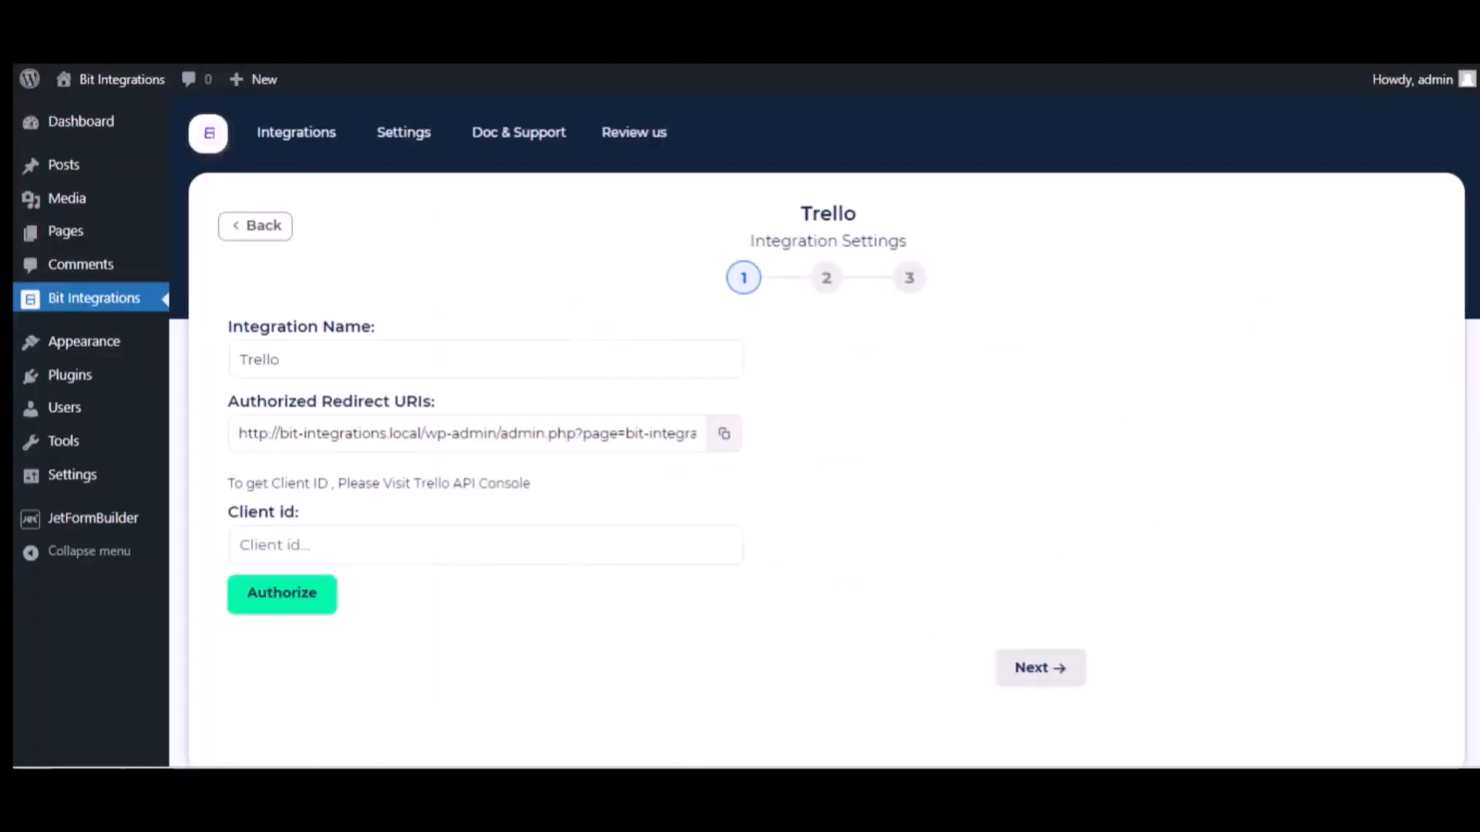
pyautogui.click(723, 434)
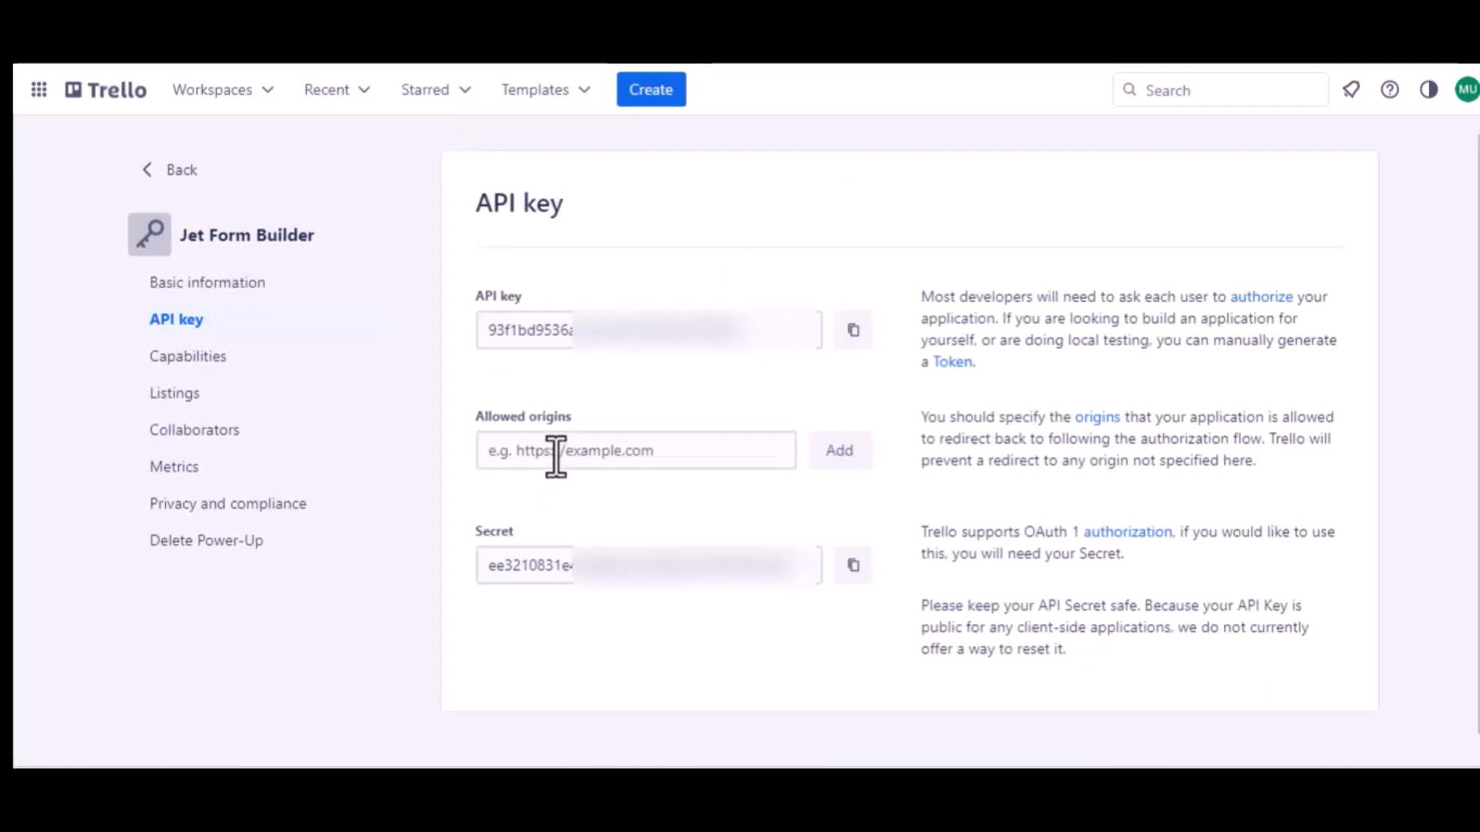
pyautogui.click(556, 456)
pyautogui.hotkey('ctrl', 'v')
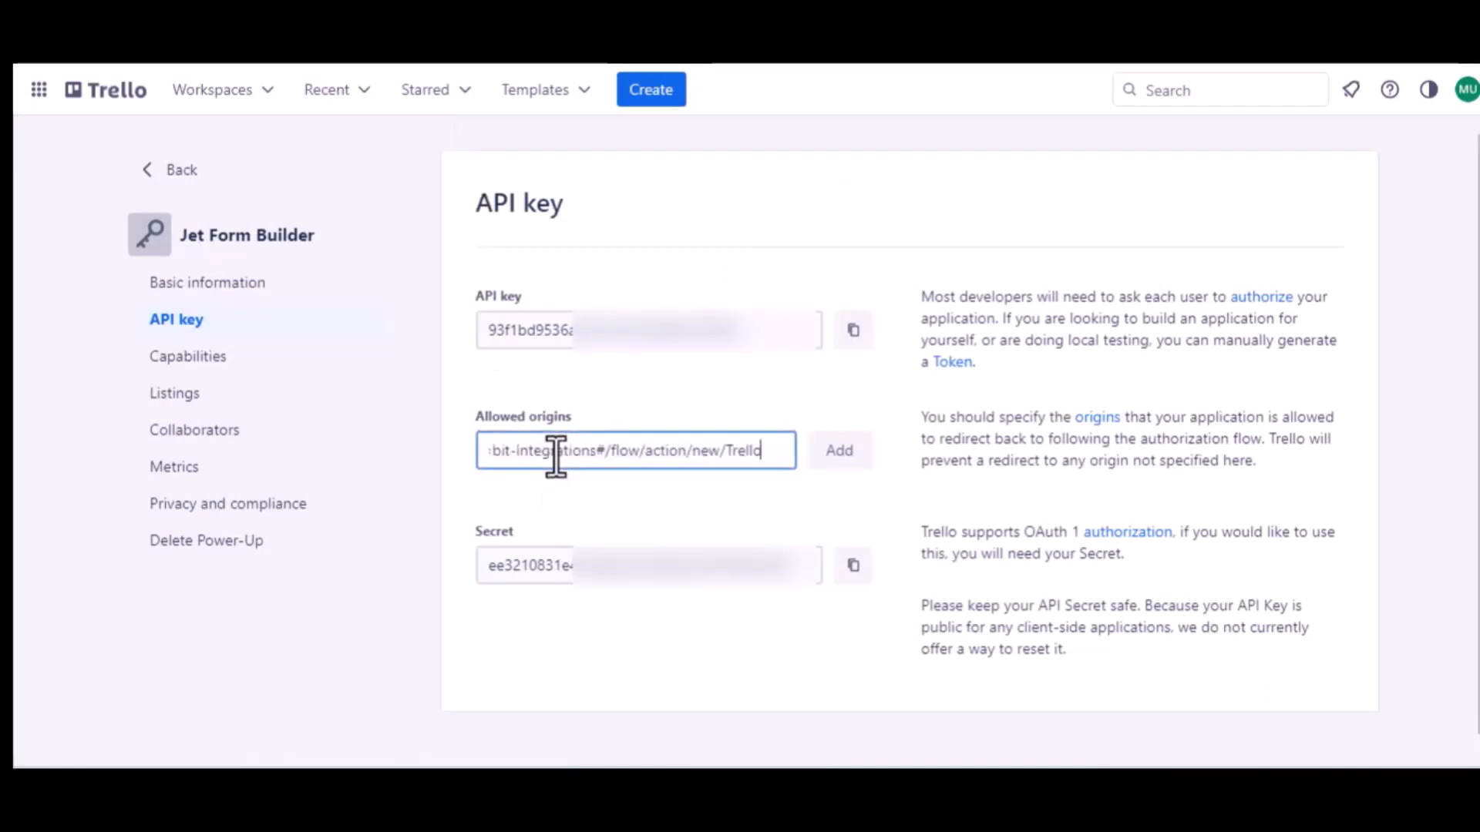
pyautogui.click(838, 463)
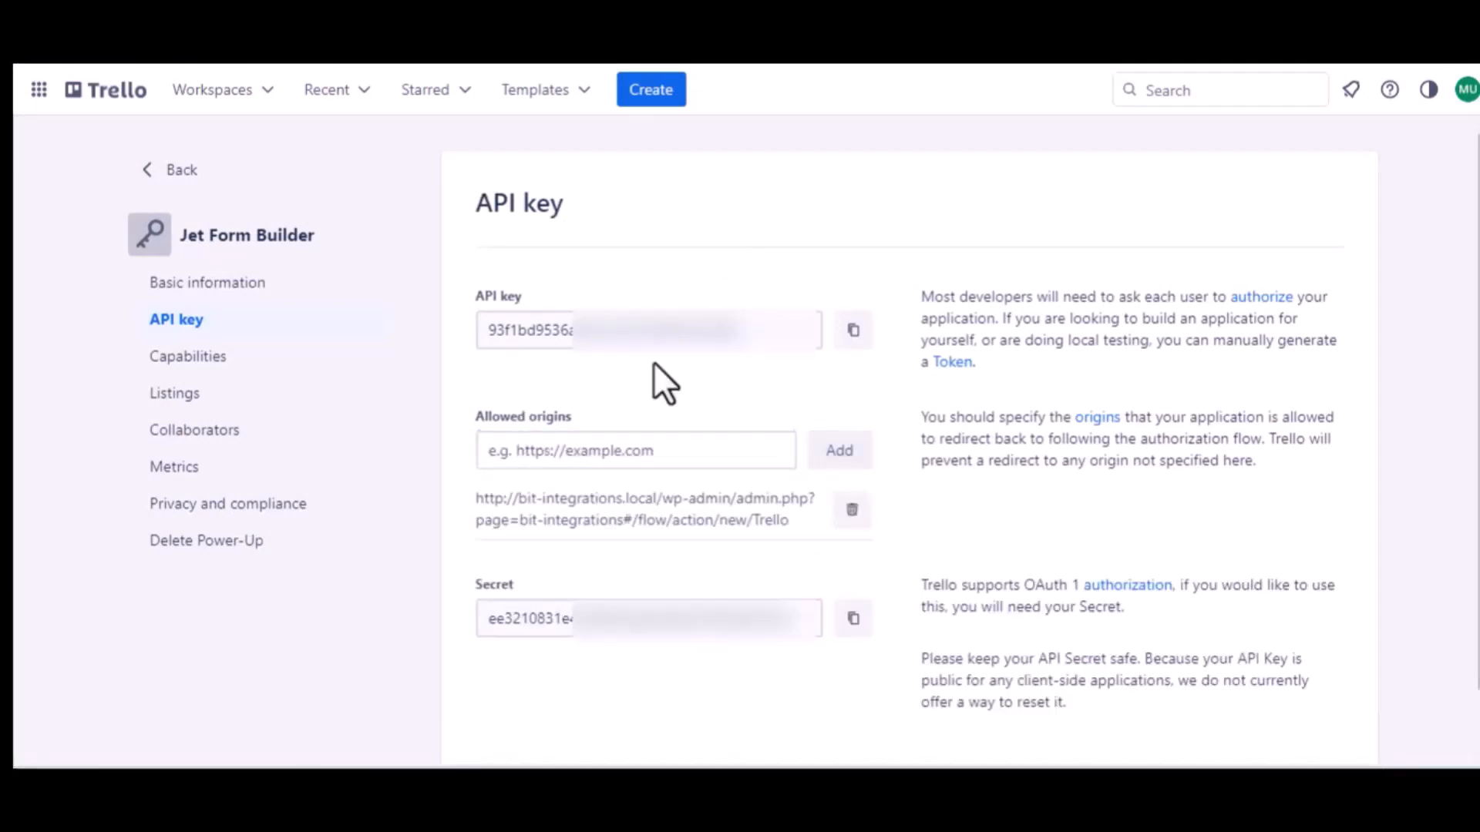
pyautogui.click(851, 332)
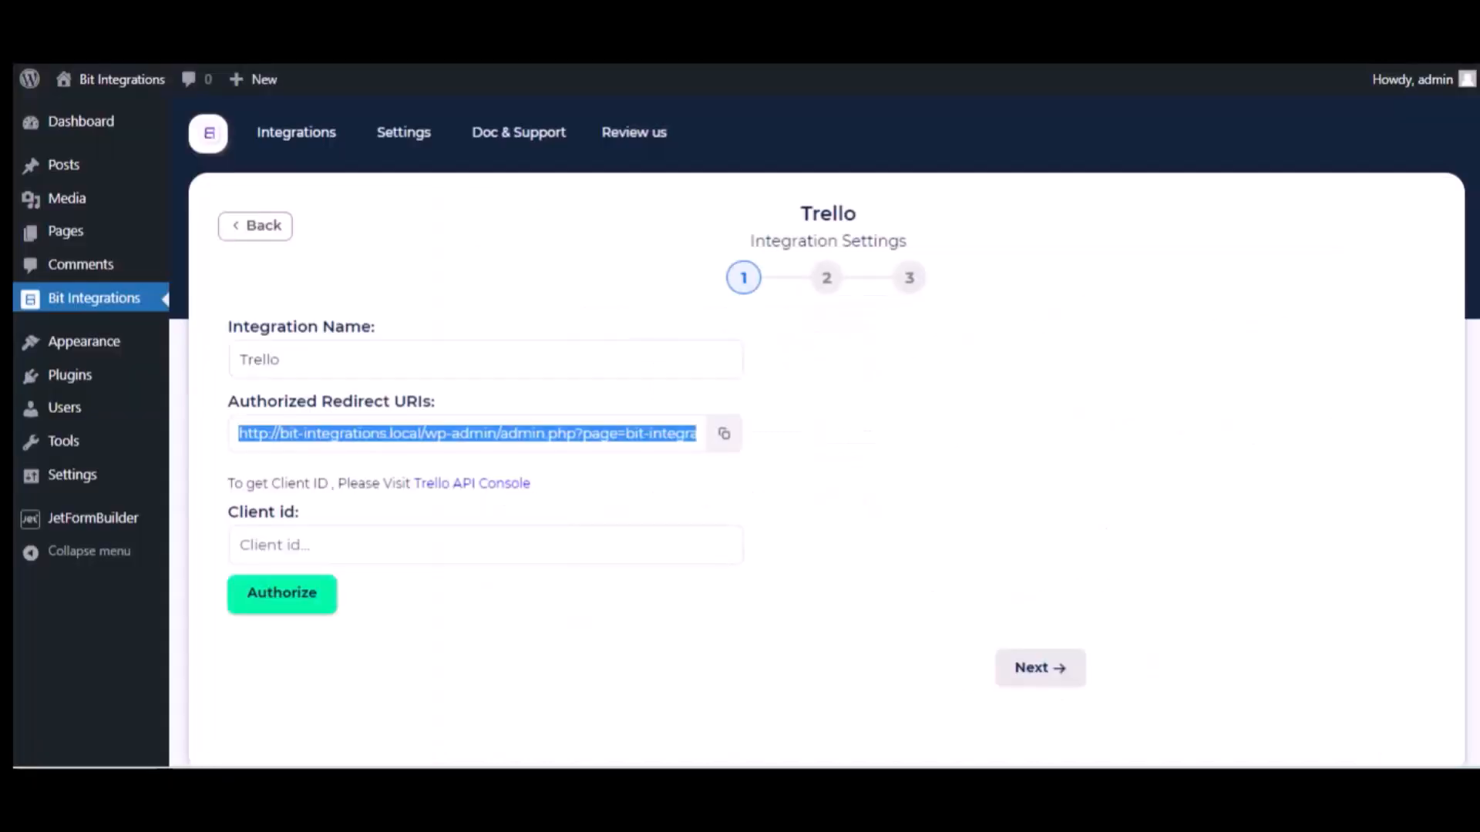
# Paste the Trello API key as Client id, authorize, and allow Jet Form Builder access to the Trello account.
pyautogui.click(324, 541)
pyautogui.hotkey('ctrl', 'v')
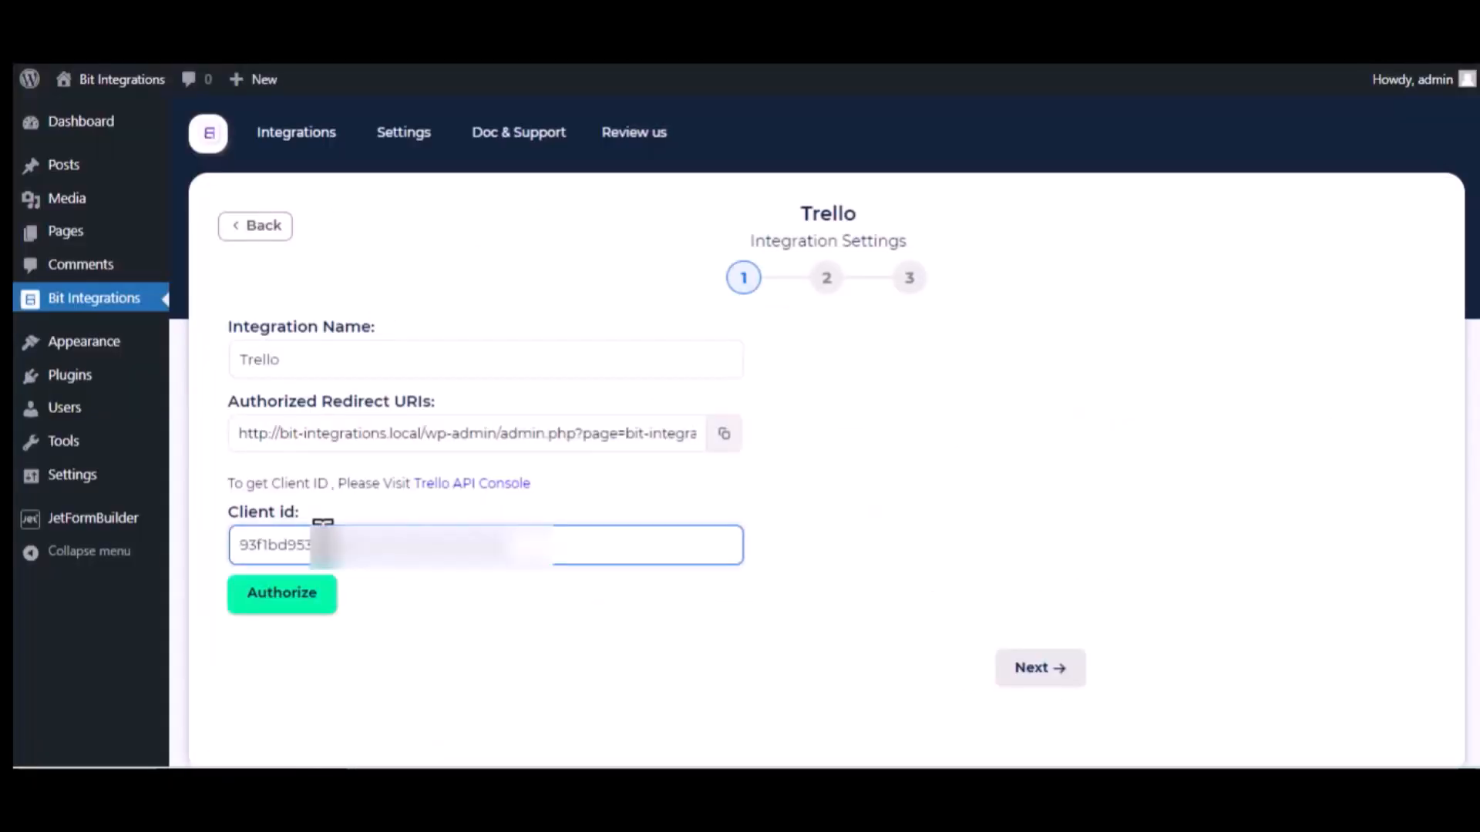
pyautogui.click(299, 601)
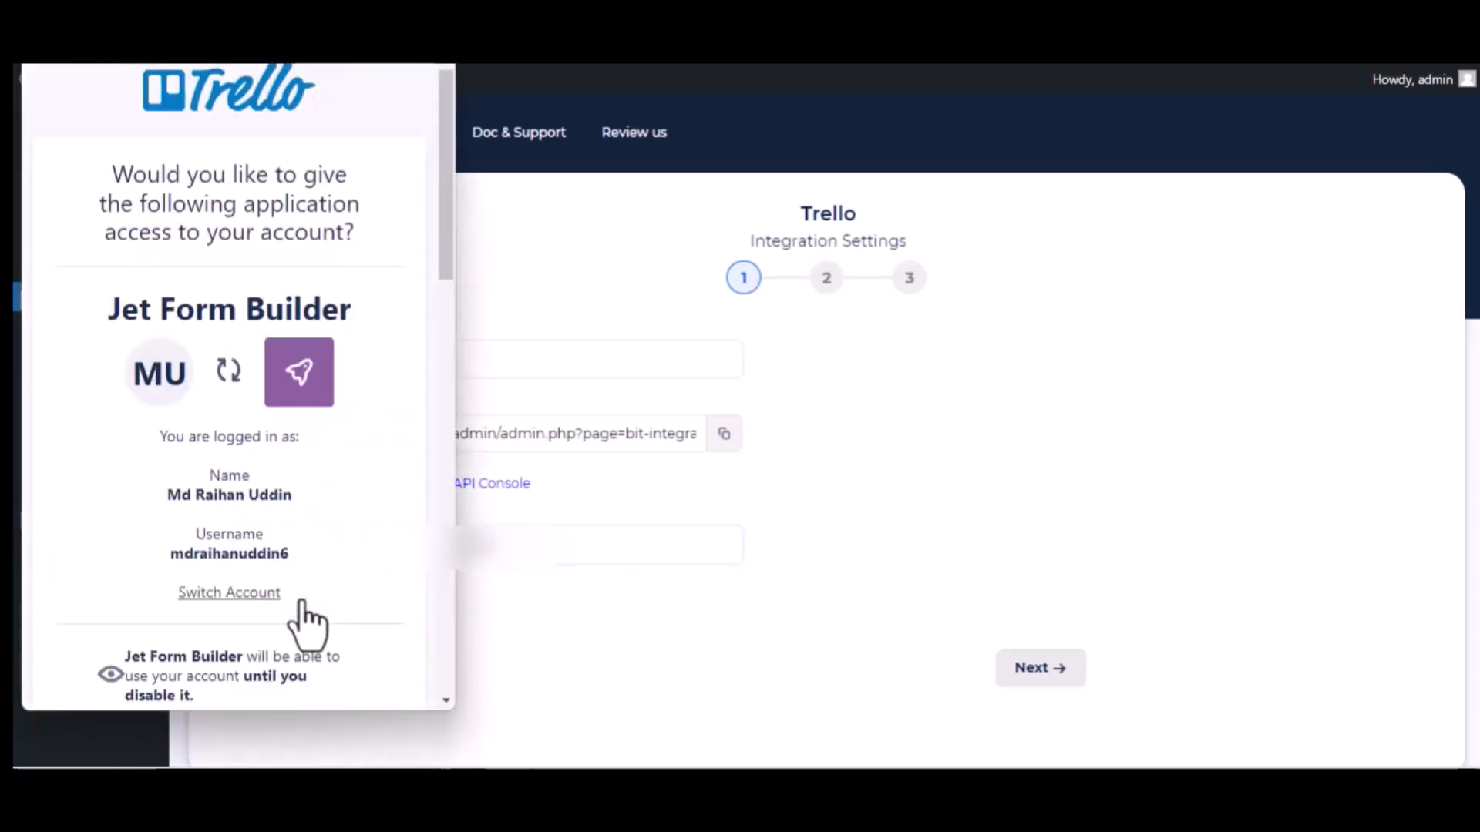
pyautogui.scroll(-15, 307, 624)
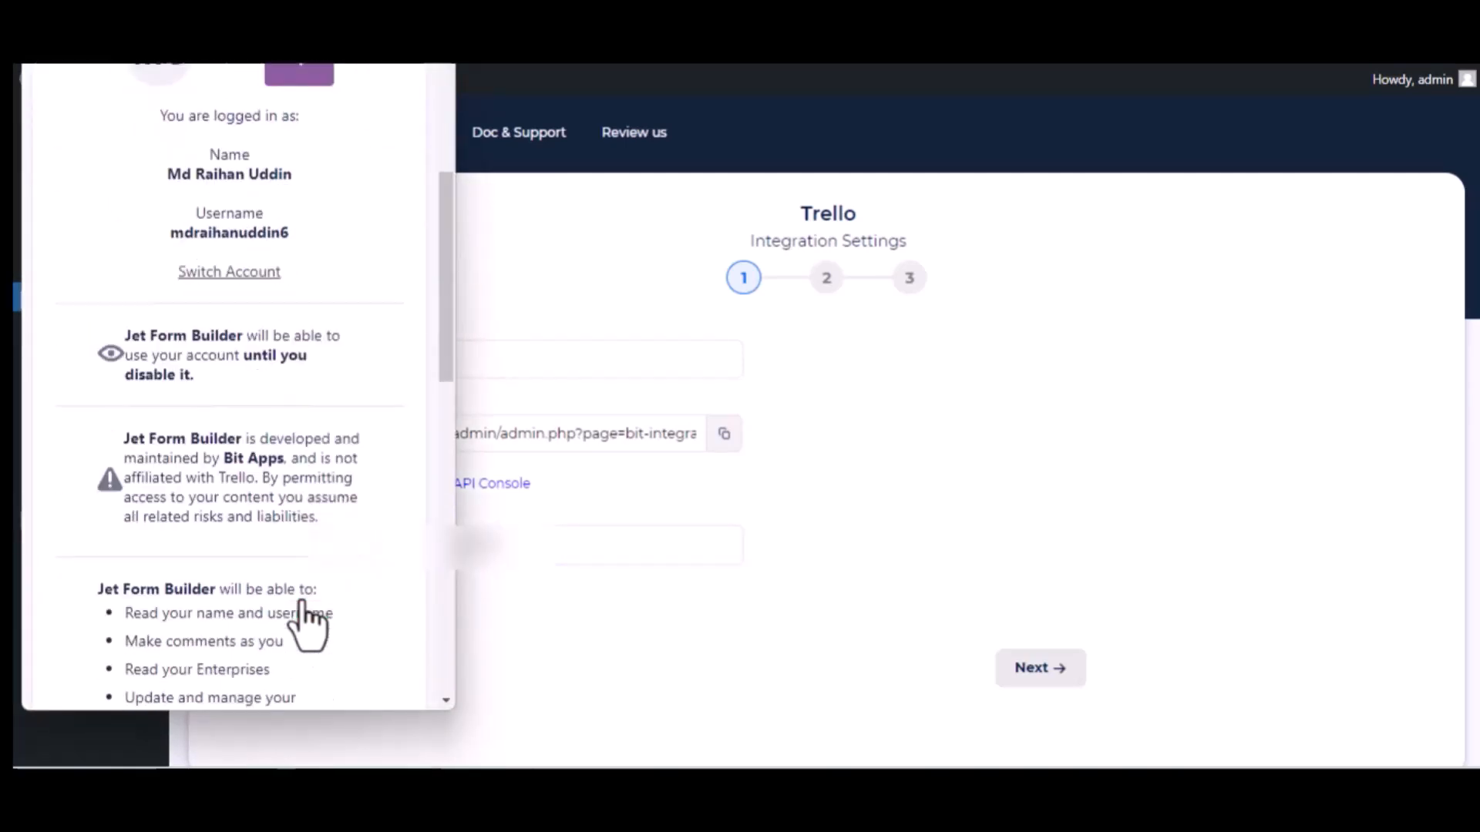
pyautogui.scroll(-2, 307, 621)
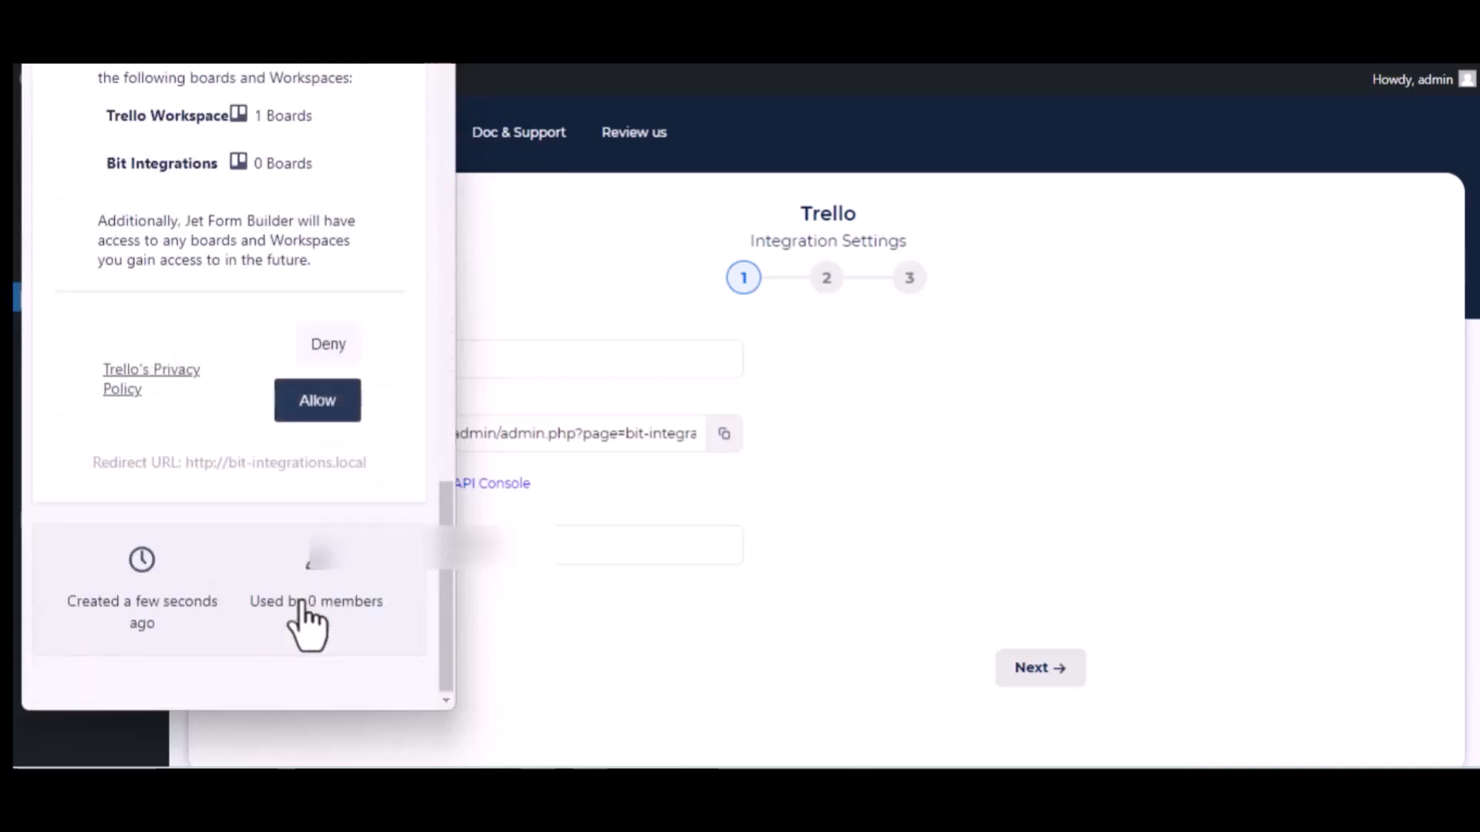
pyautogui.click(306, 409)
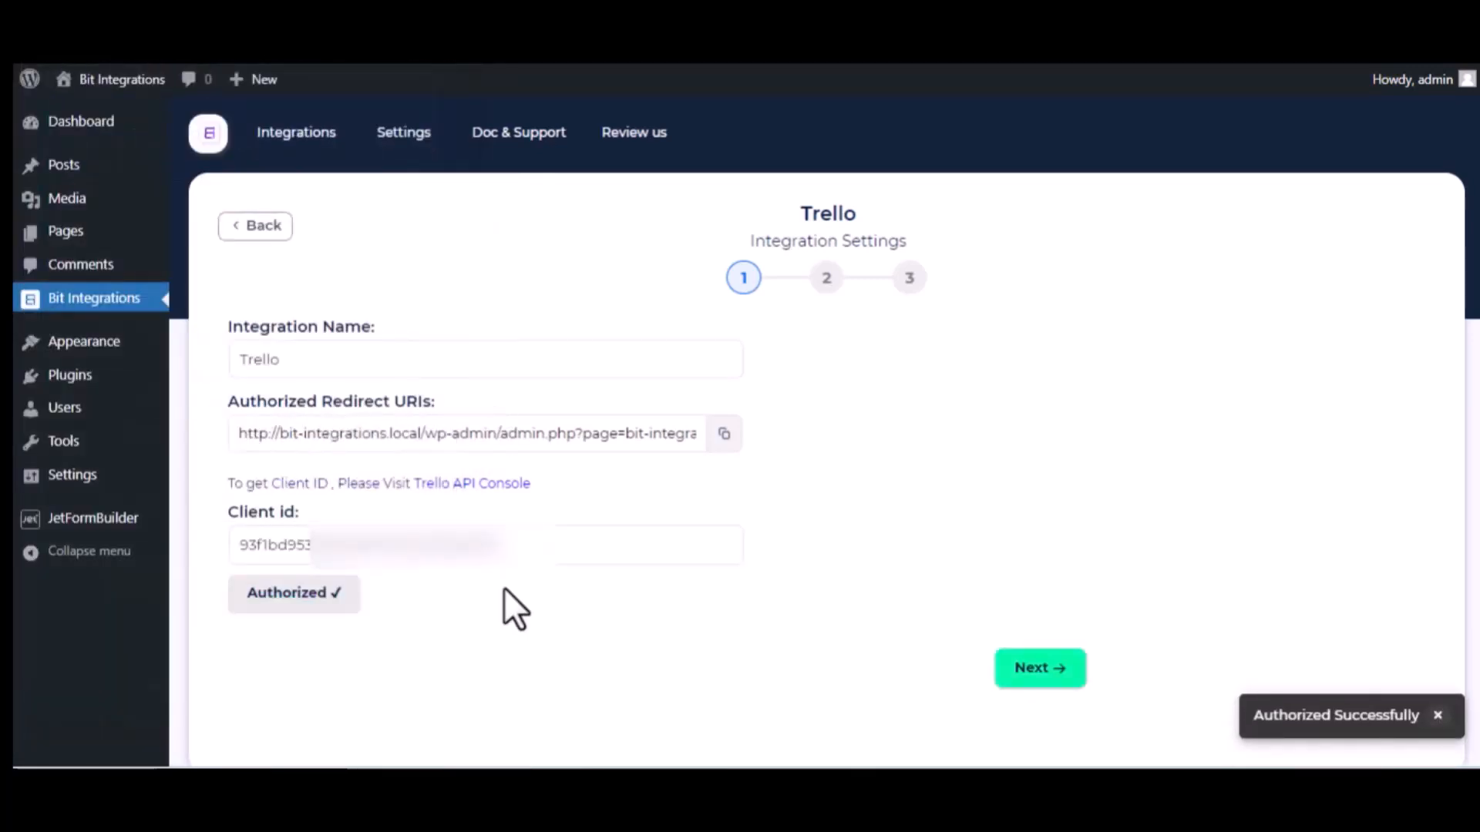
pyautogui.click(1303, 728)
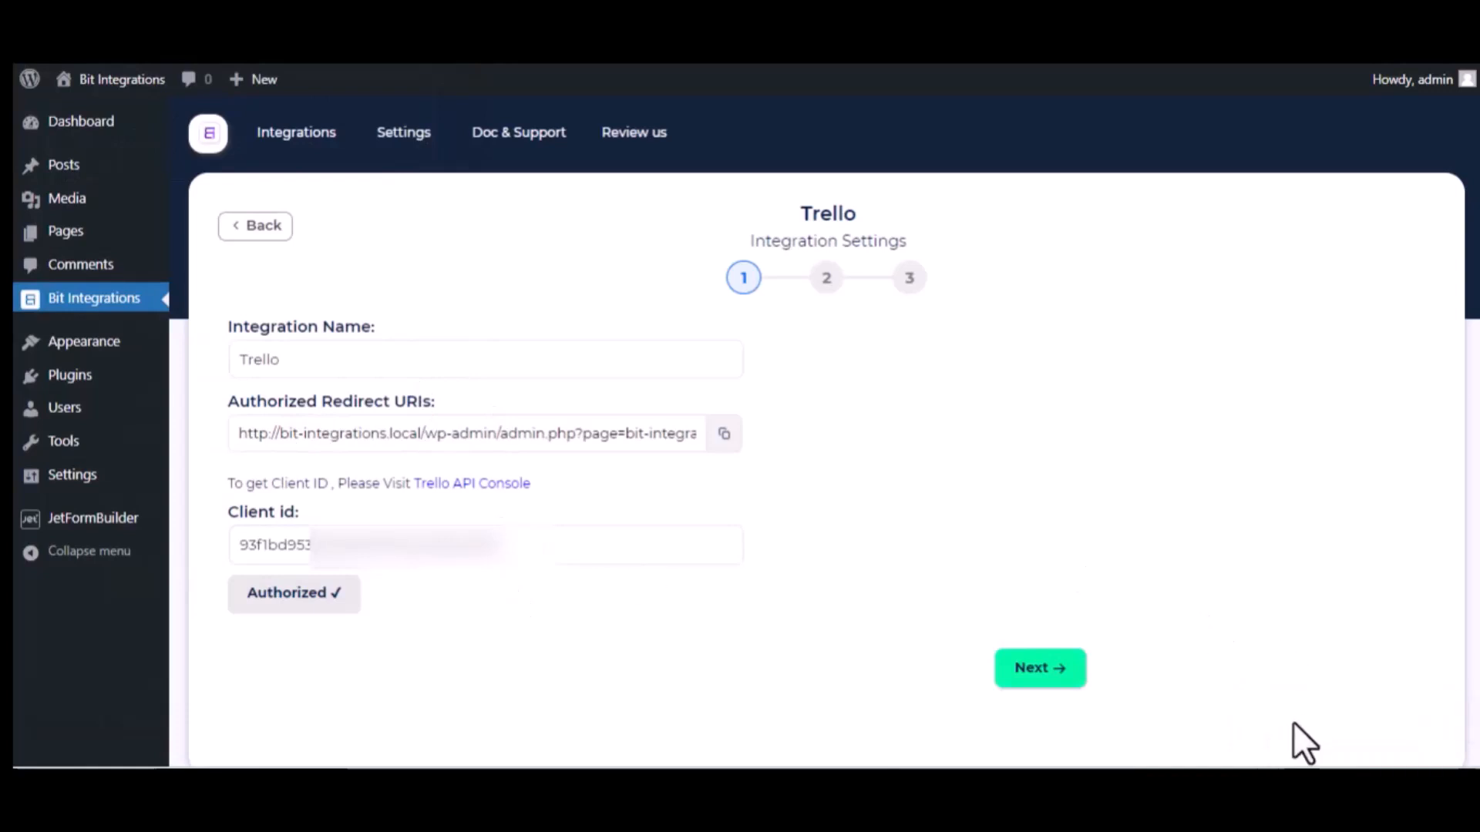
# Advance to the next step and target the 'Bit Integrations' board's 'To Do' list.
pyautogui.scroll(-2, 542, 570)
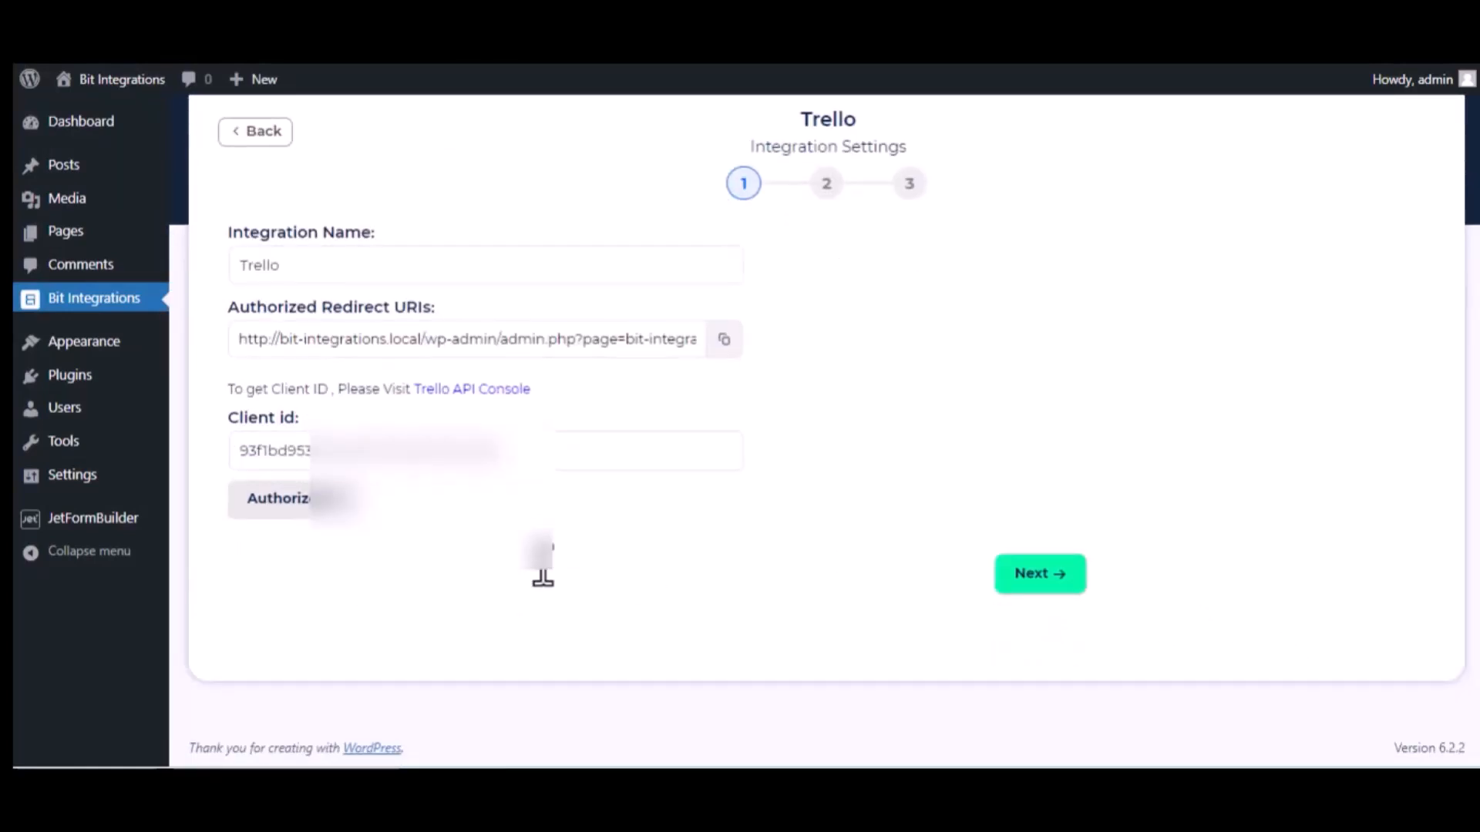
pyautogui.click(1046, 572)
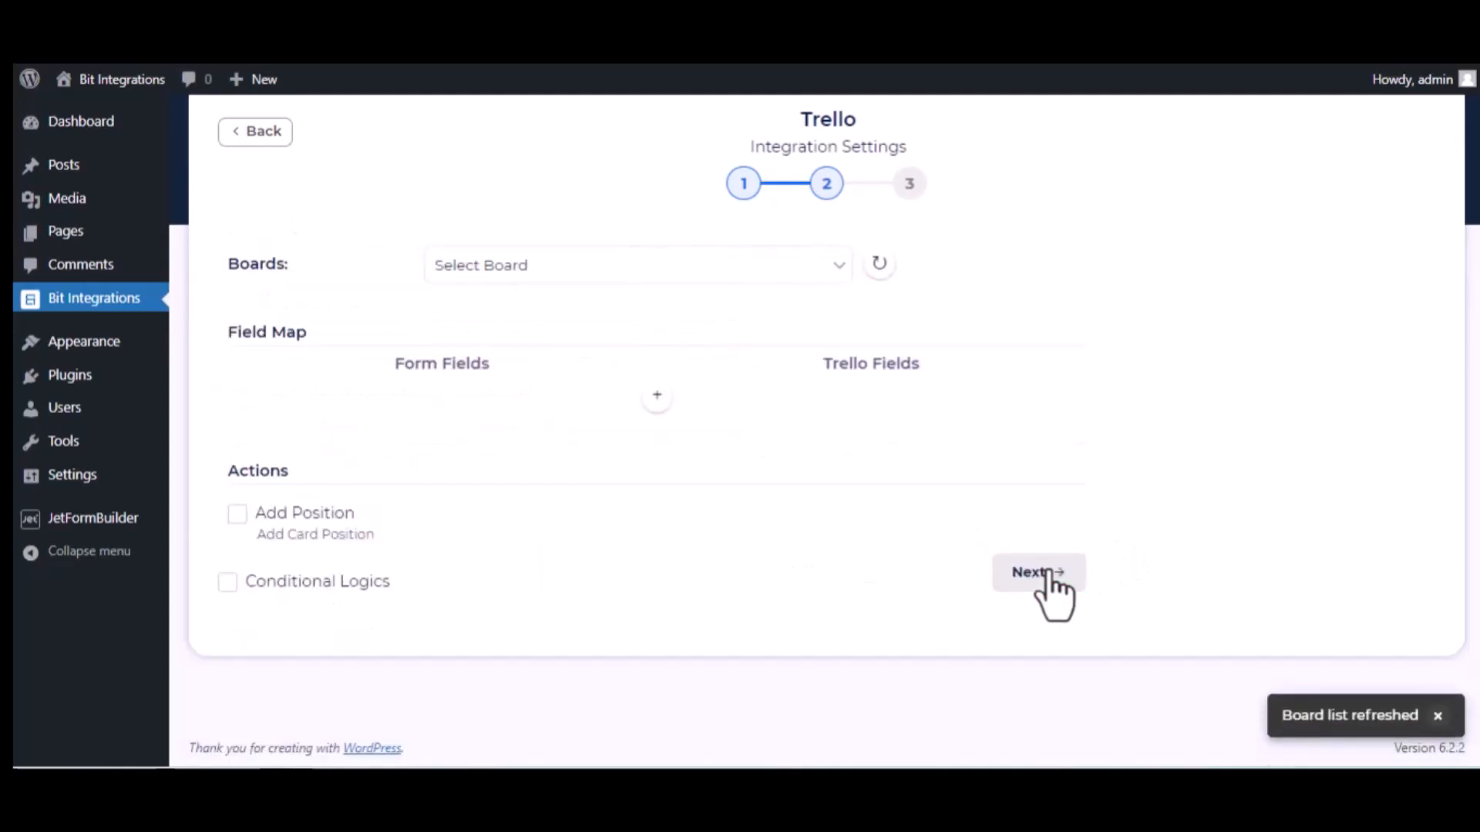
pyautogui.click(558, 264)
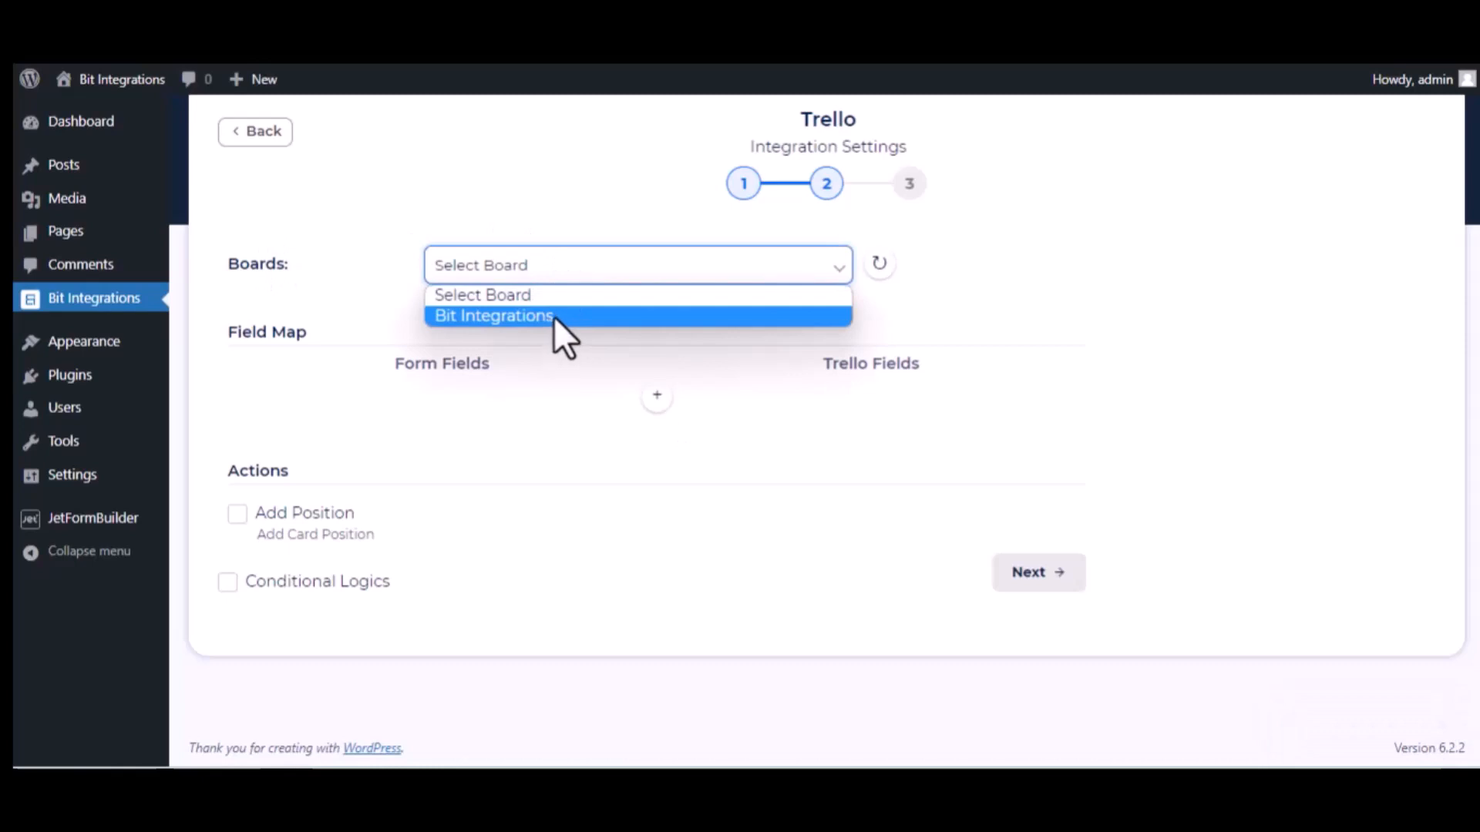
pyautogui.click(554, 316)
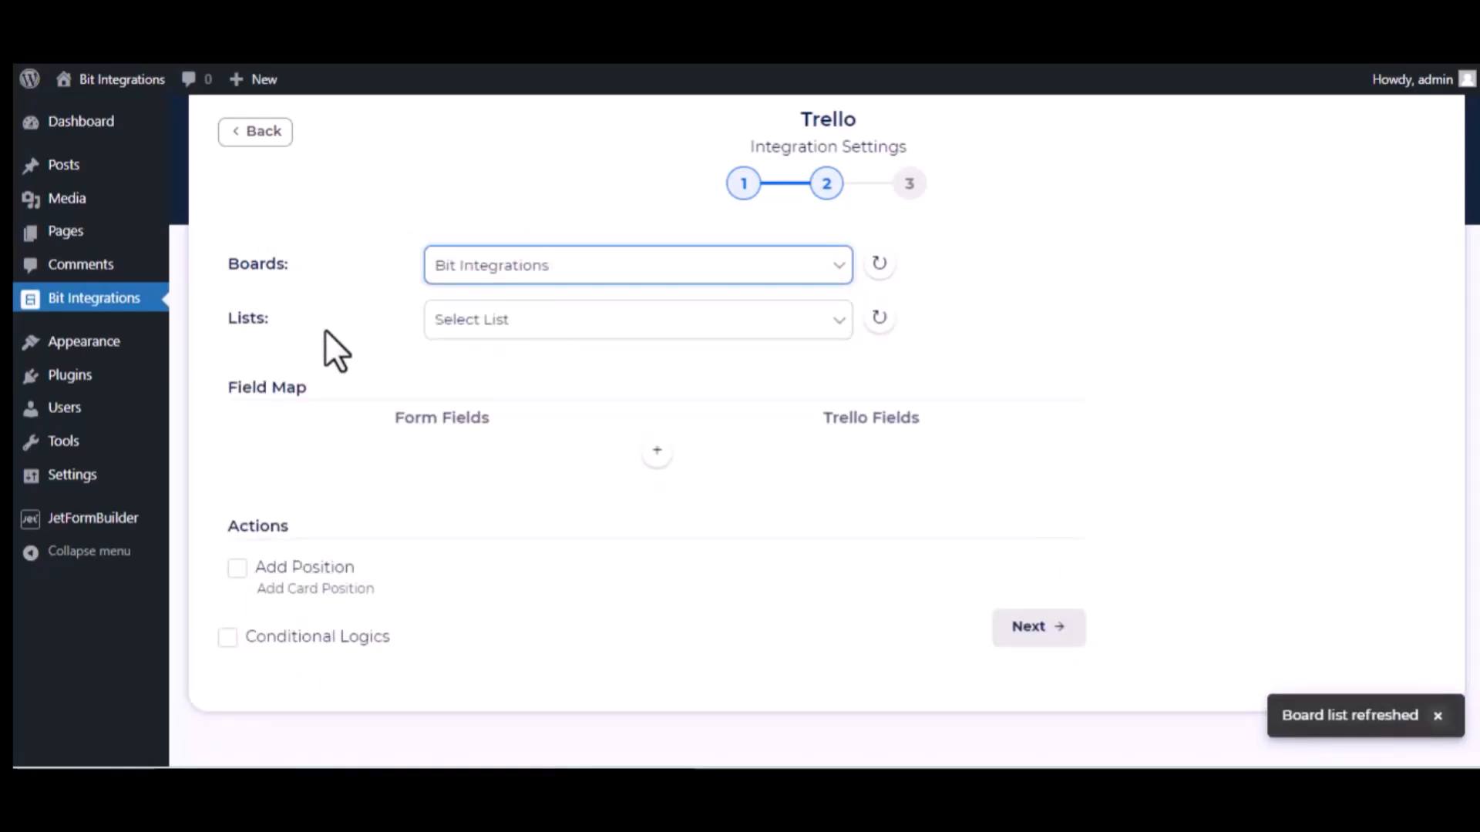
pyautogui.click(485, 323)
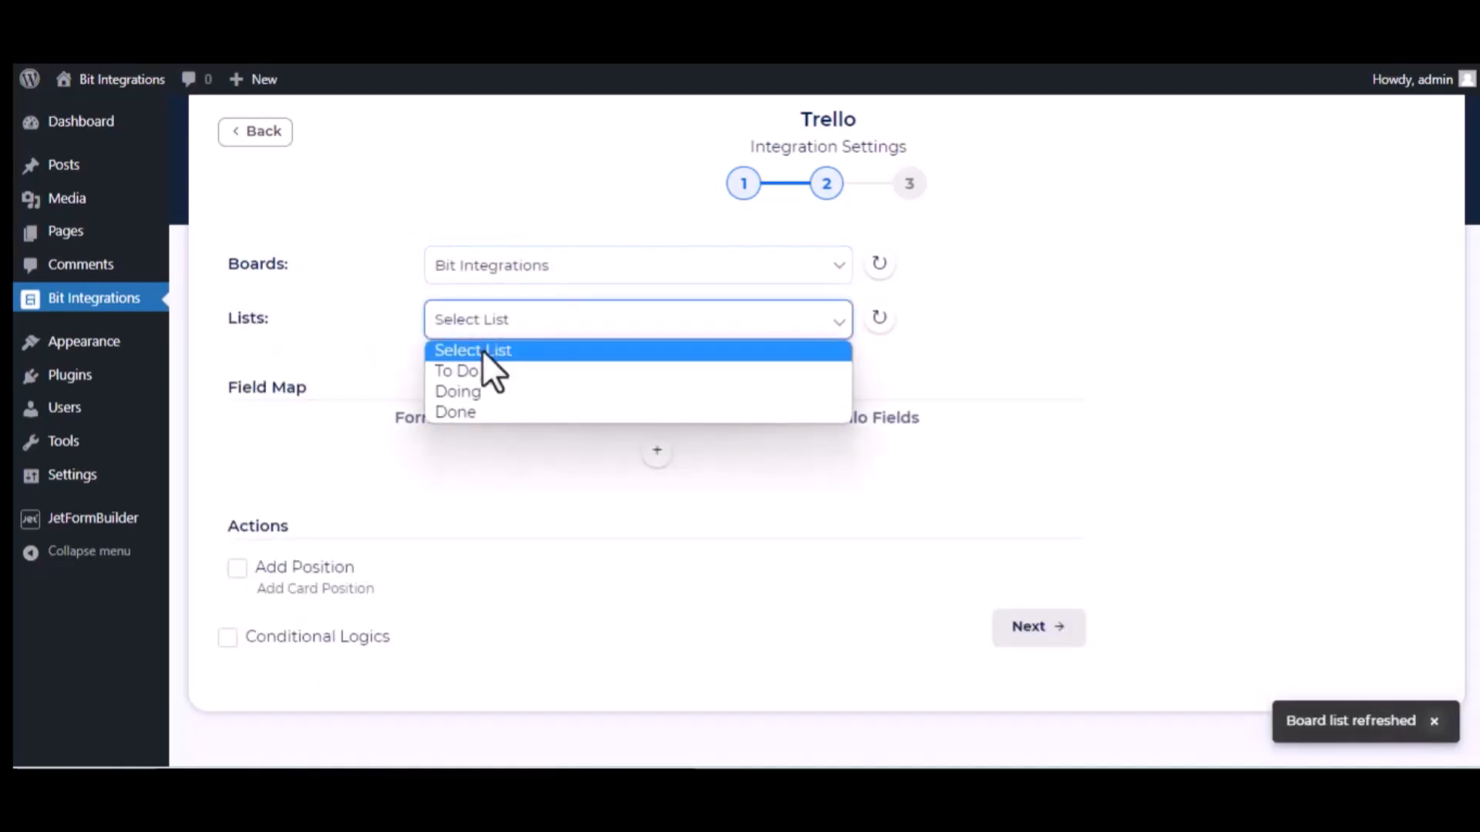
pyautogui.click(488, 373)
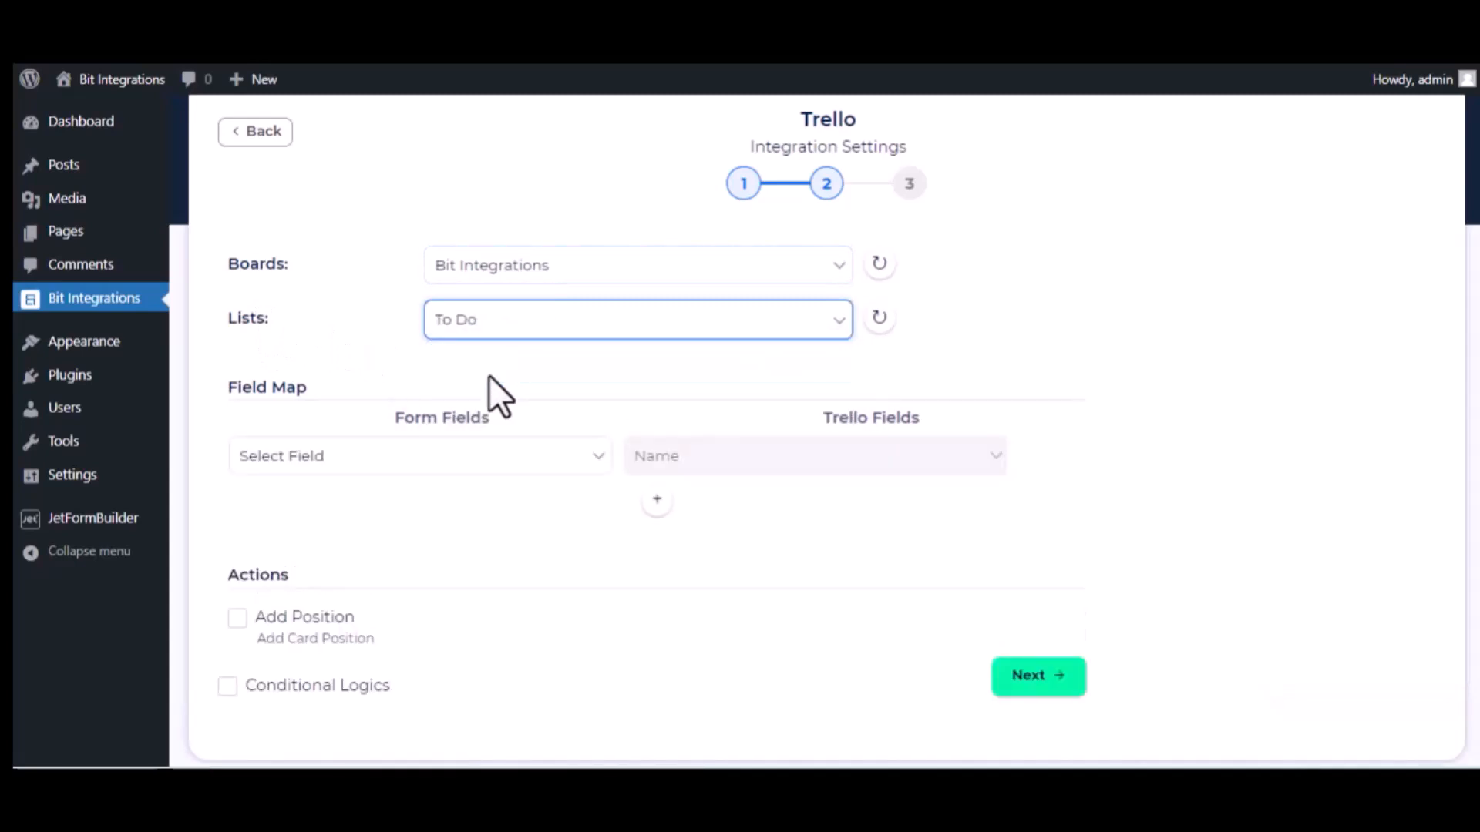
# Map the form's name field to card Name and description to card Description.
pyautogui.click(512, 462)
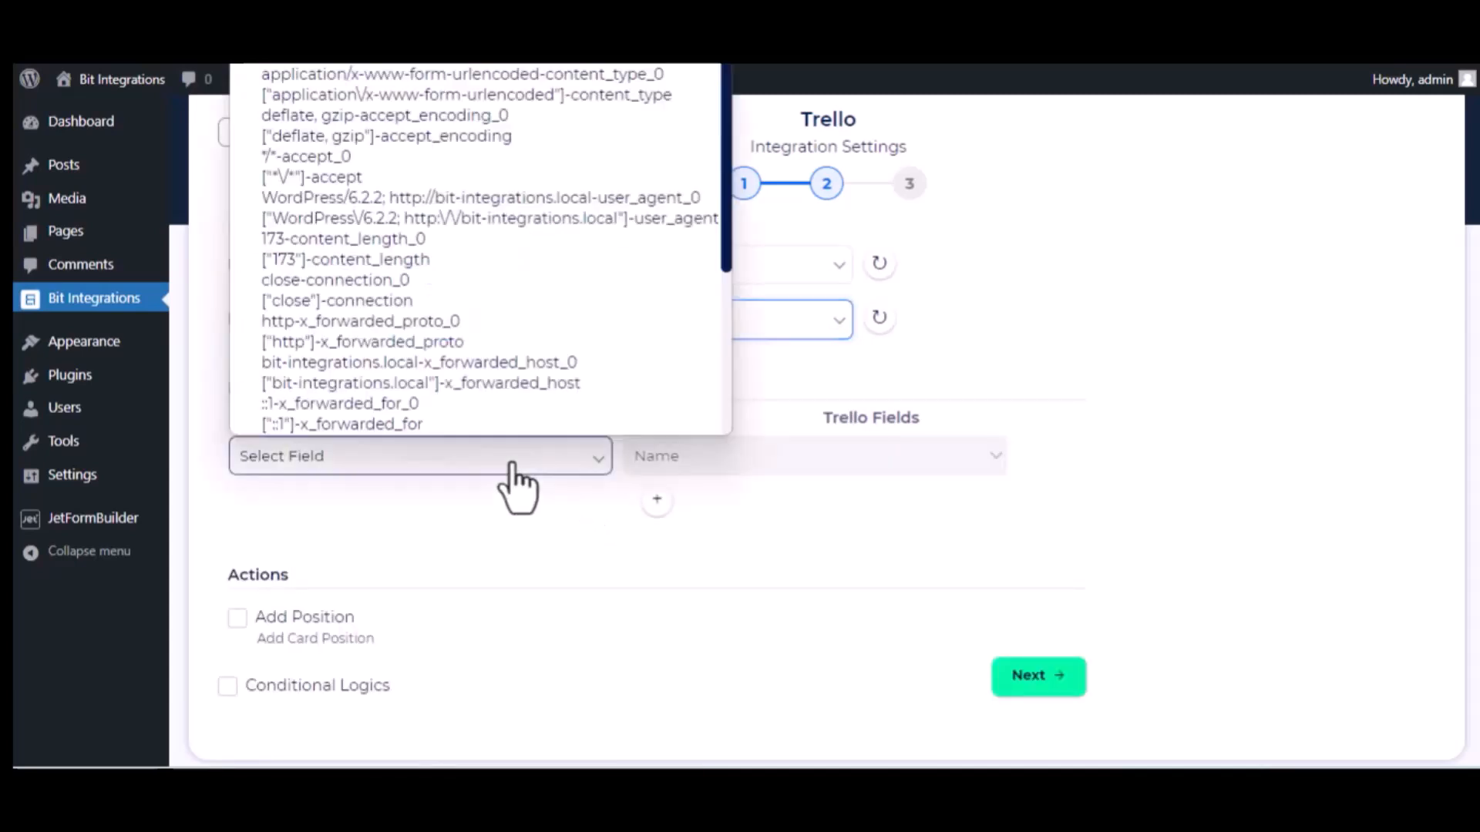
pyautogui.scroll(-3, 465, 331)
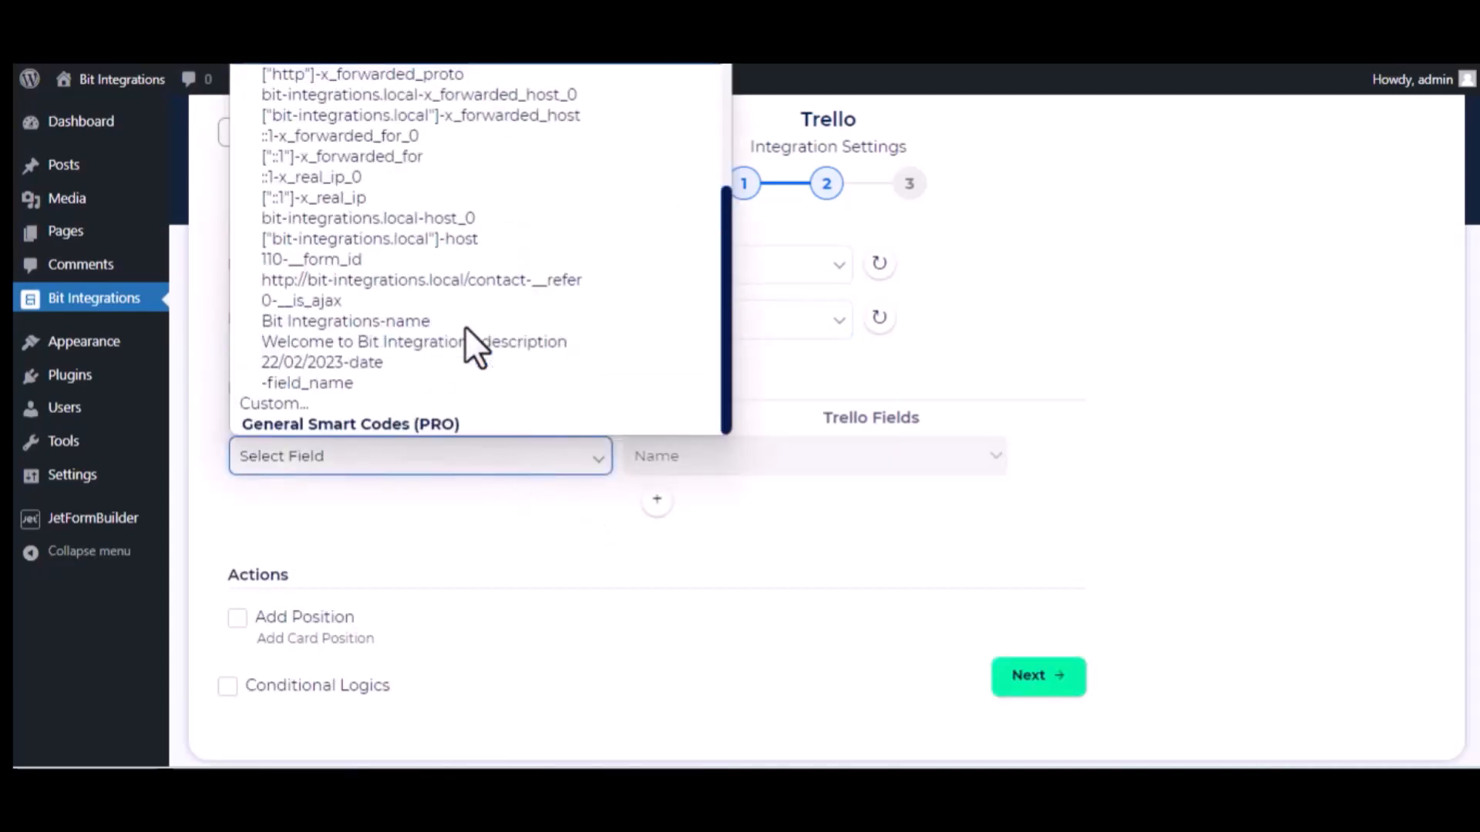
pyautogui.click(418, 324)
pyautogui.click(647, 499)
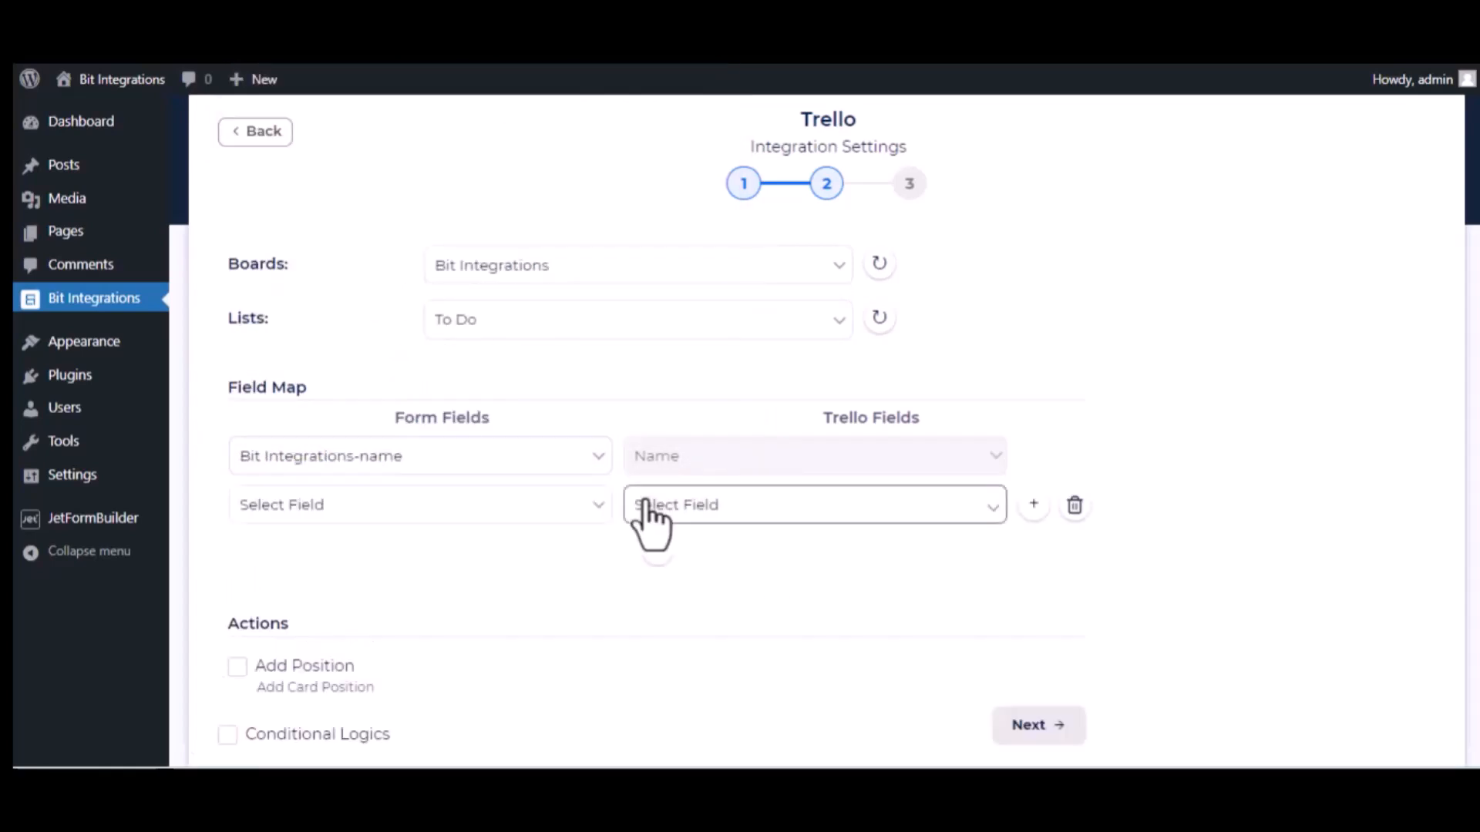
pyautogui.click(565, 506)
pyautogui.scroll(-5, 512, 401)
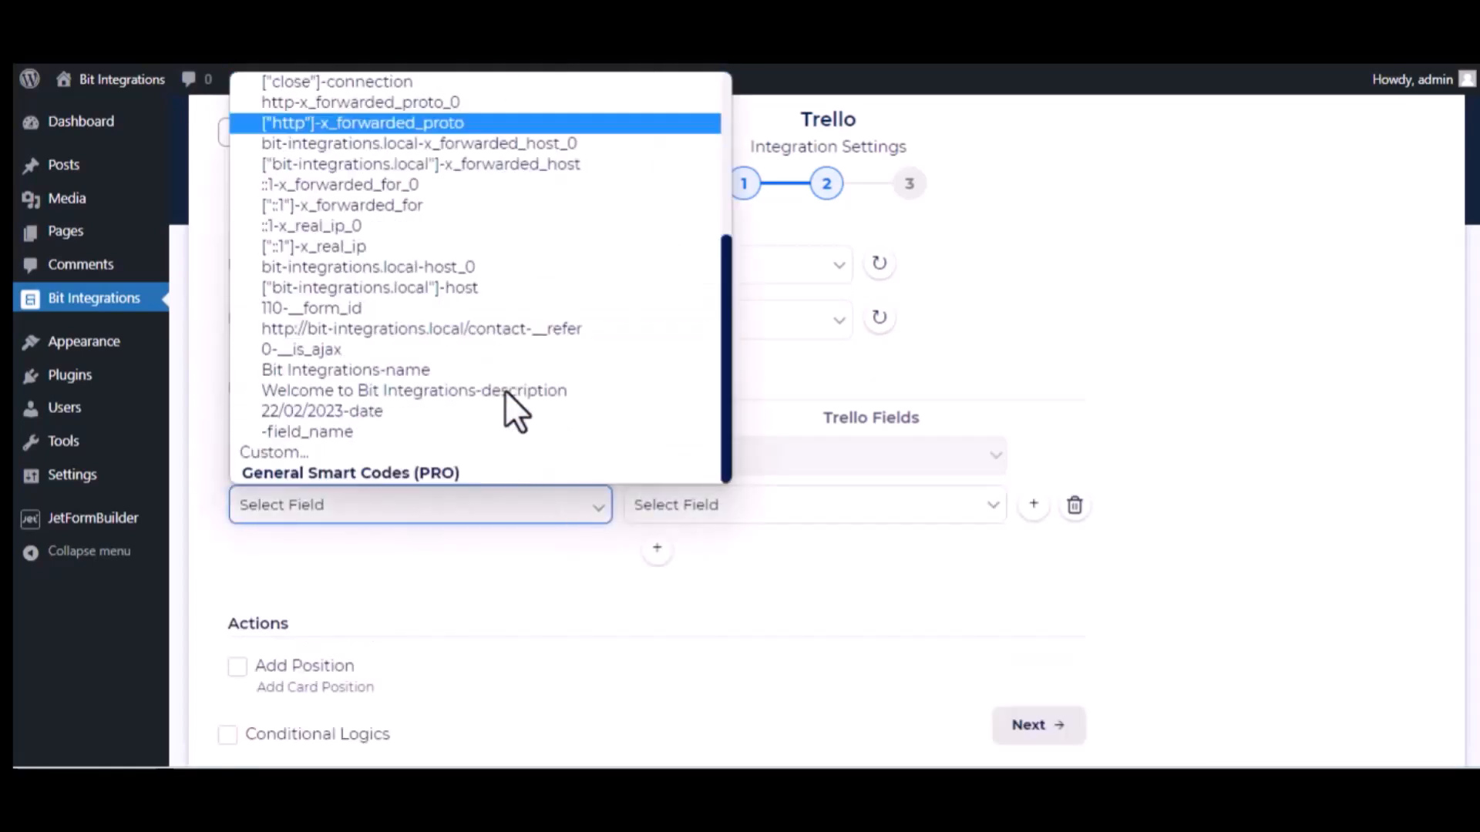
pyautogui.click(427, 390)
pyautogui.click(815, 518)
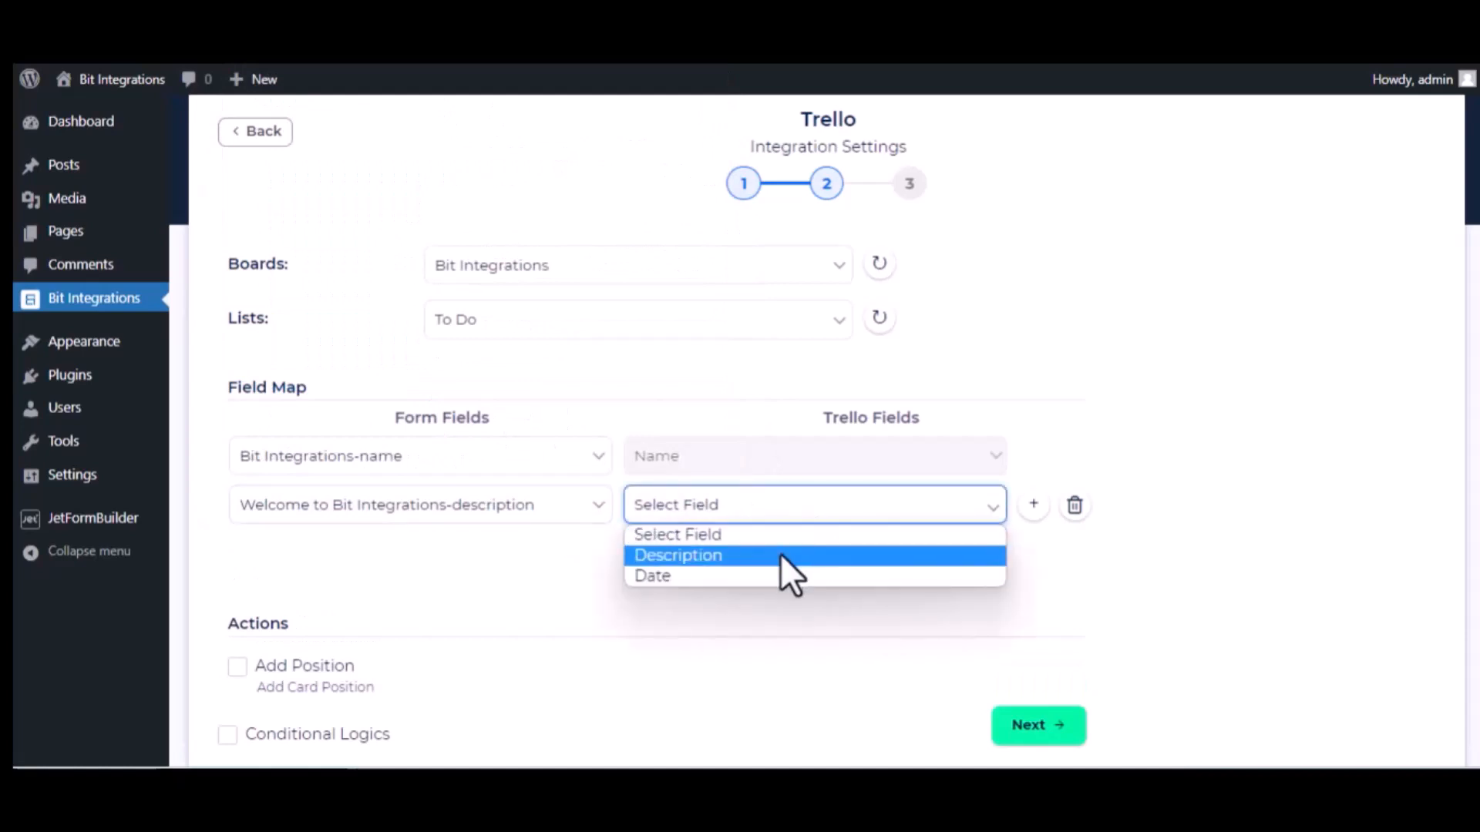
pyautogui.click(780, 555)
# Map the 22/02/2023 date form field to the card Date and finish the integration.
pyautogui.click(512, 568)
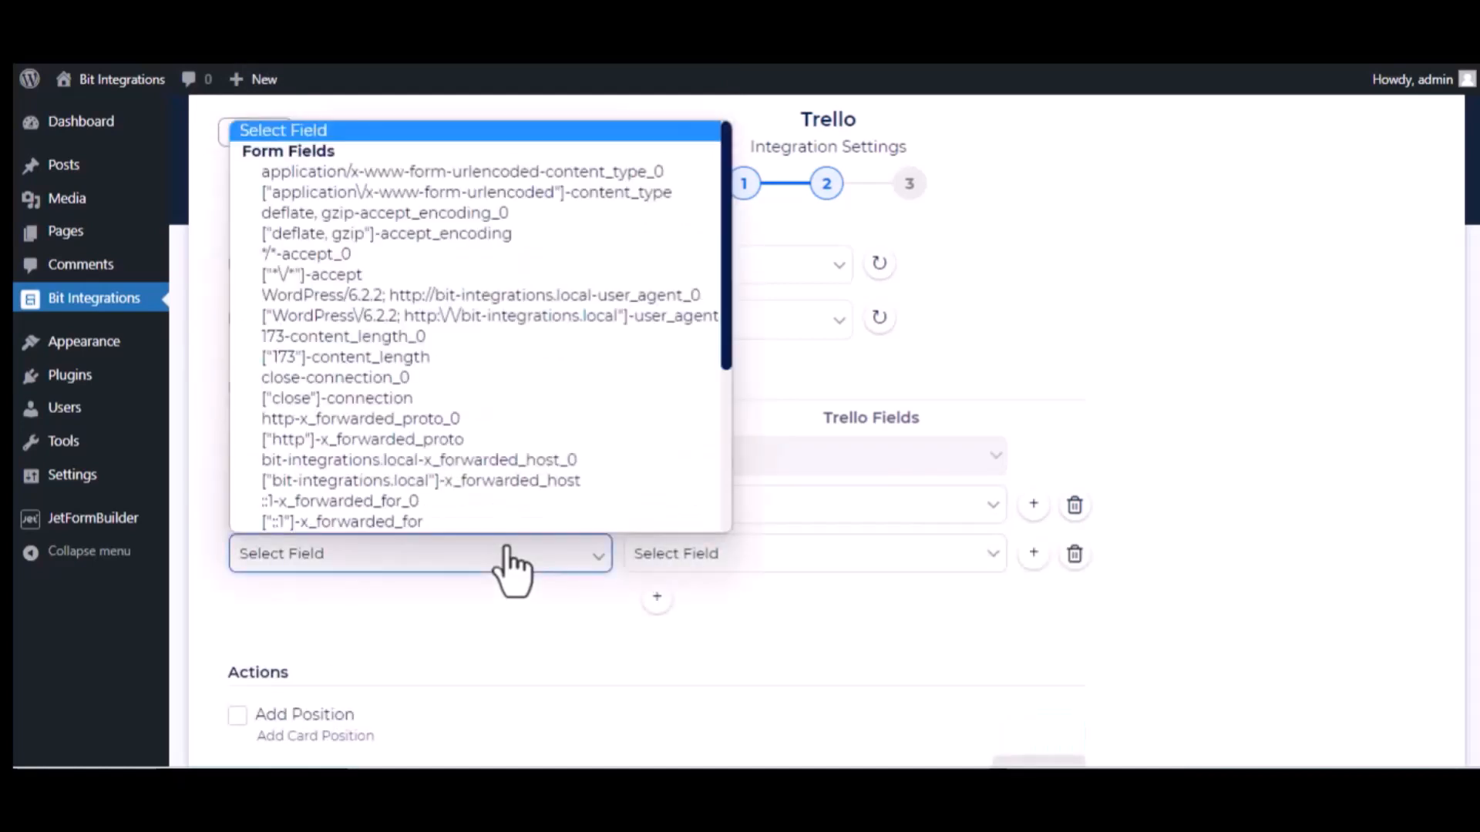
pyautogui.scroll(-5, 525, 481)
pyautogui.click(438, 459)
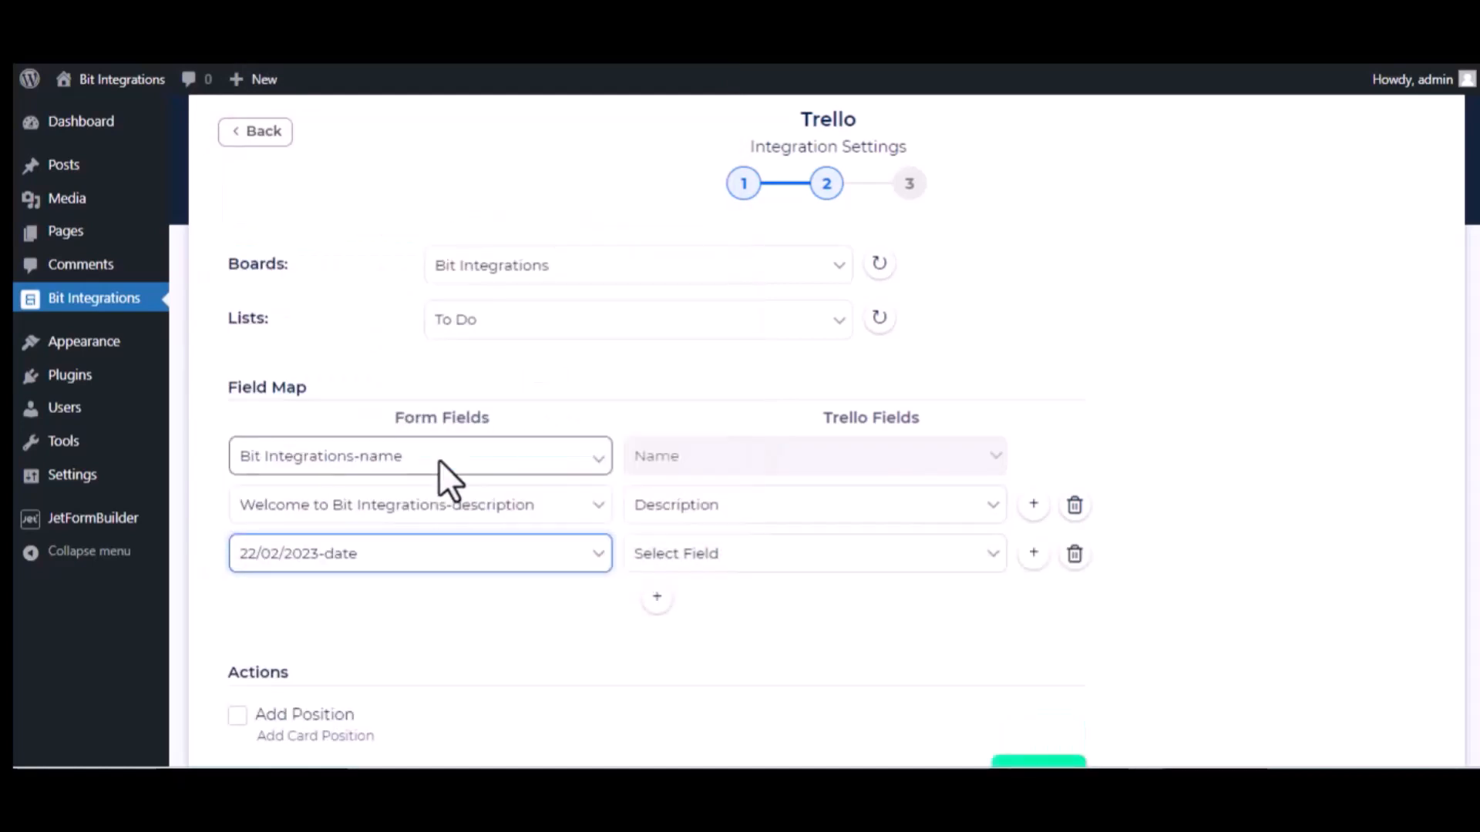
pyautogui.click(731, 554)
pyautogui.click(696, 623)
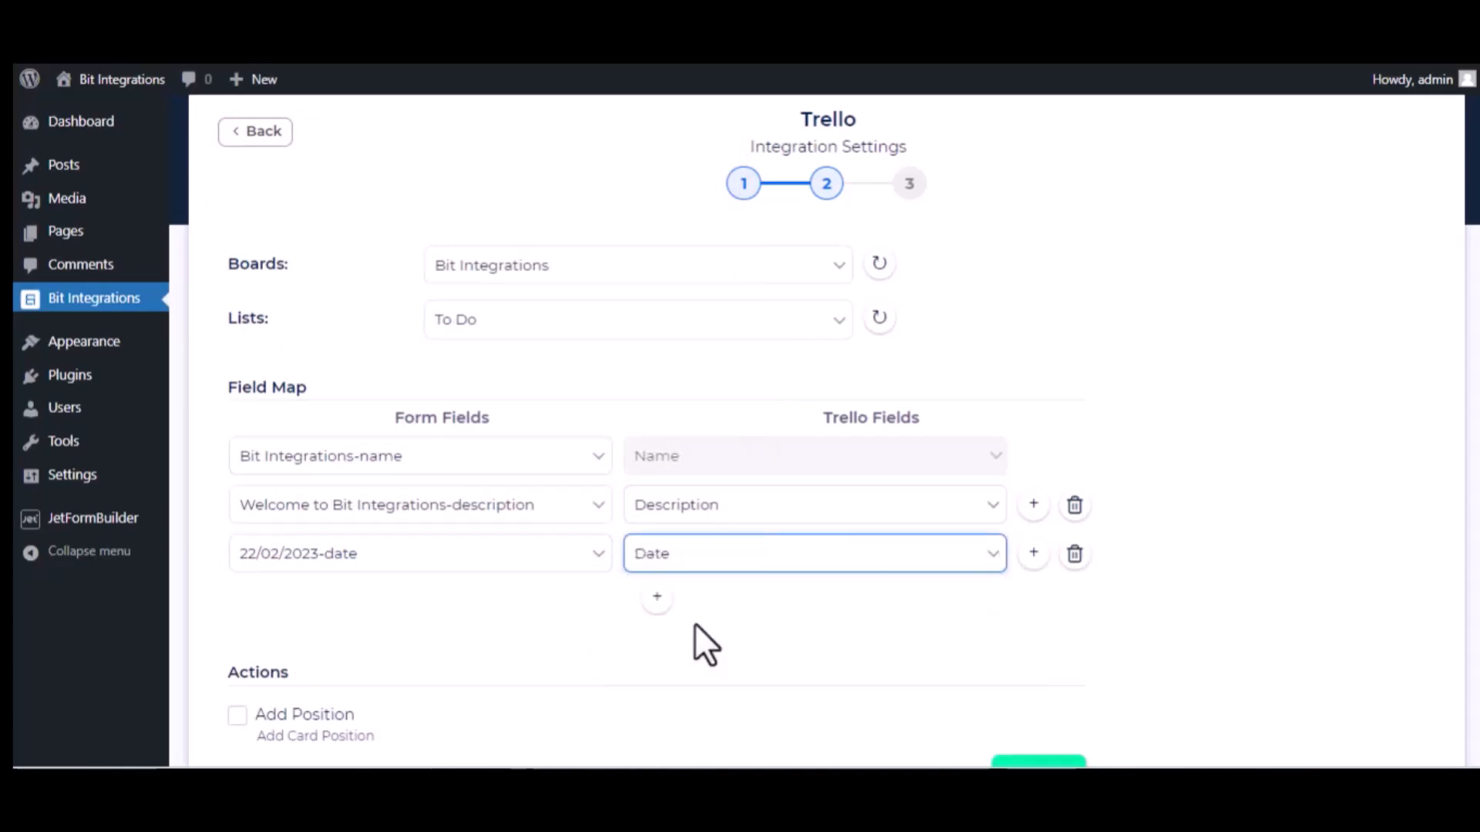
pyautogui.scroll(-2, 460, 666)
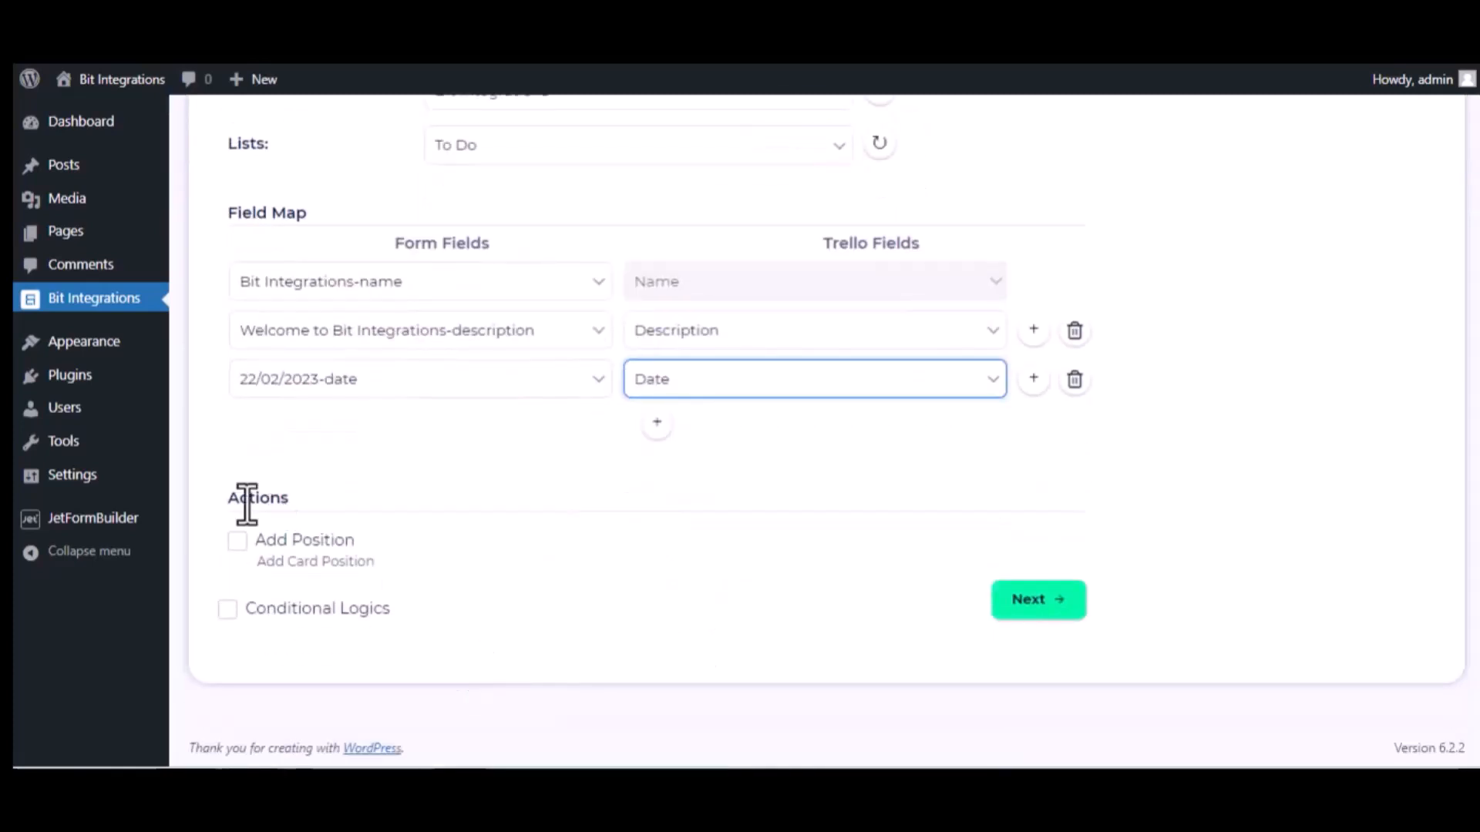
pyautogui.click(237, 541)
# Advance past the Field Map to the final step showing Successfully Integrated.
pyautogui.click(1053, 600)
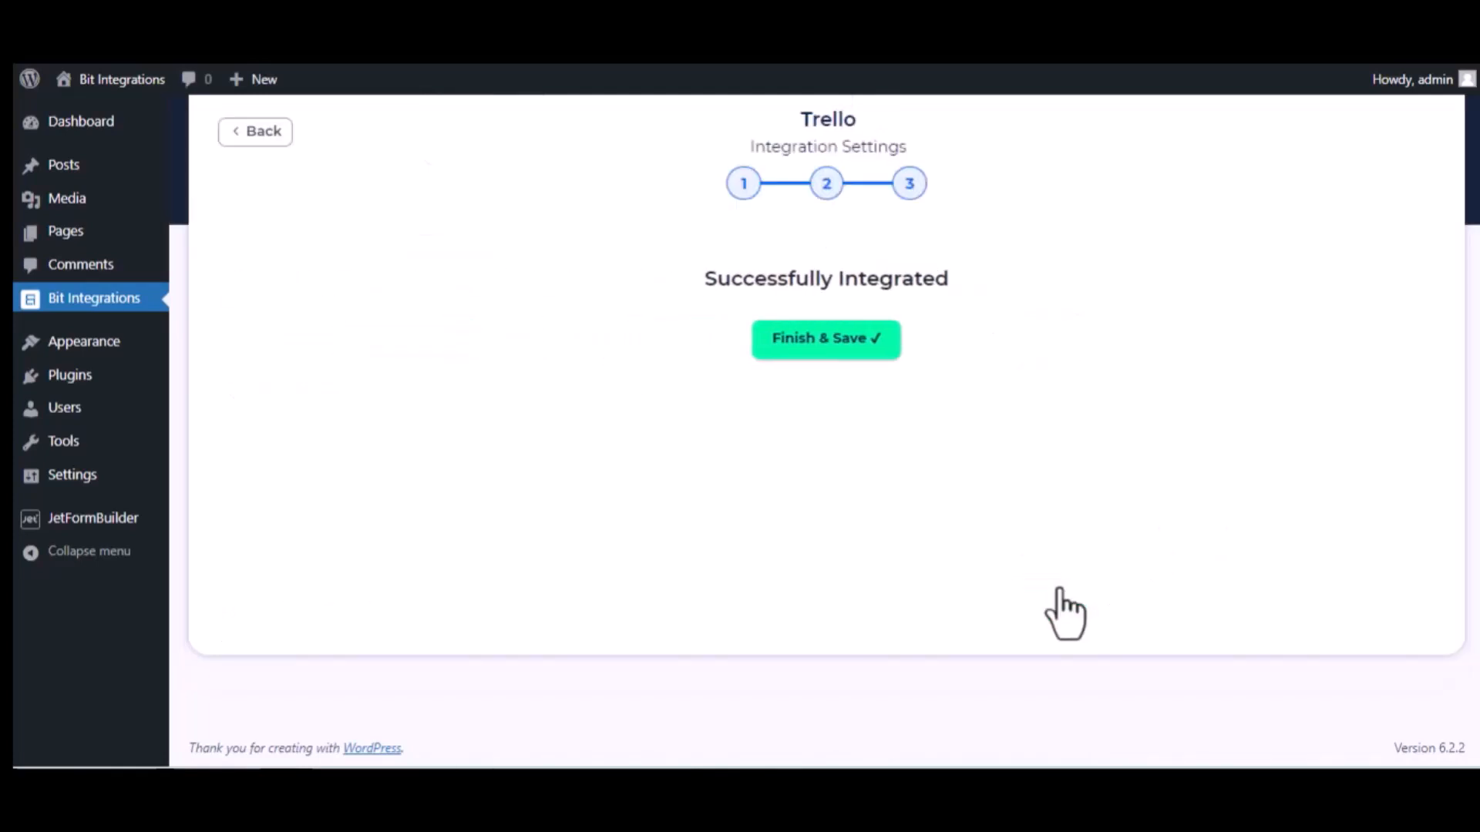
# Save the integration, then submit the form with name 'Bit Integrations' and description 'Welcome to Bit Integrations Plugin'.
pyautogui.click(822, 341)
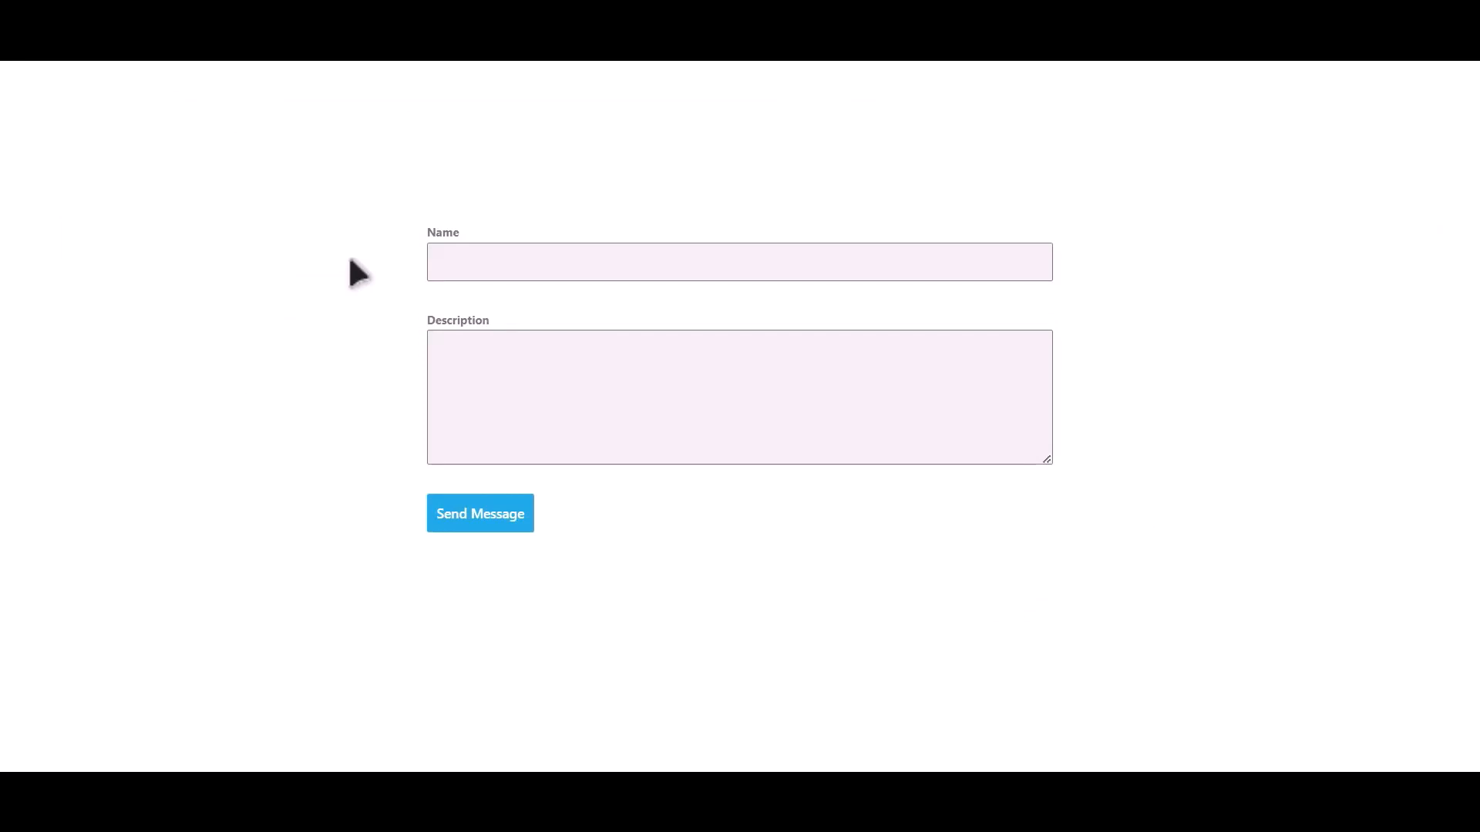
pyautogui.click(653, 262)
pyautogui.write('Bit Integrations')
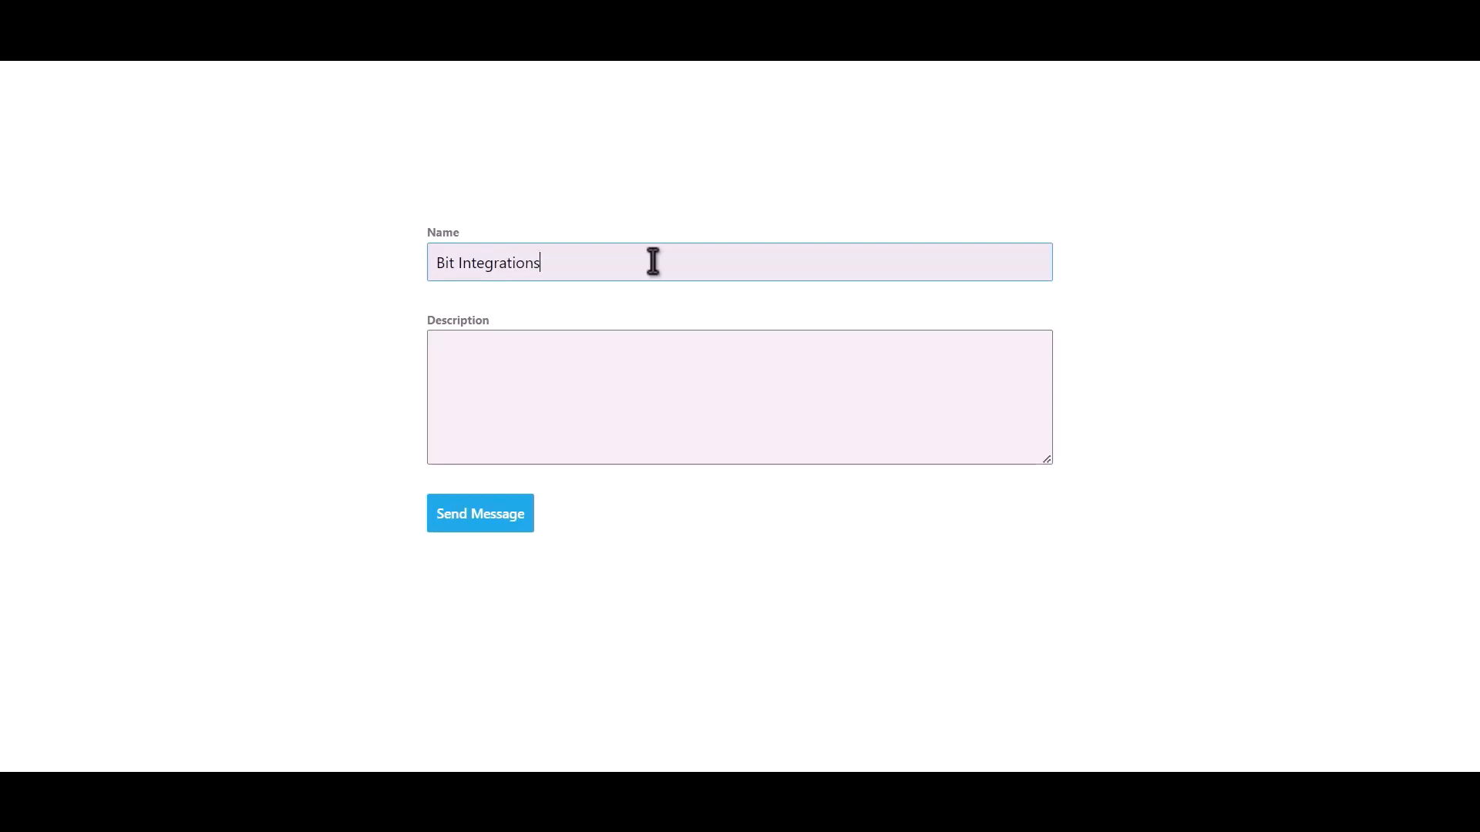
pyautogui.press('Tab')
pyautogui.write('Welcome to B')
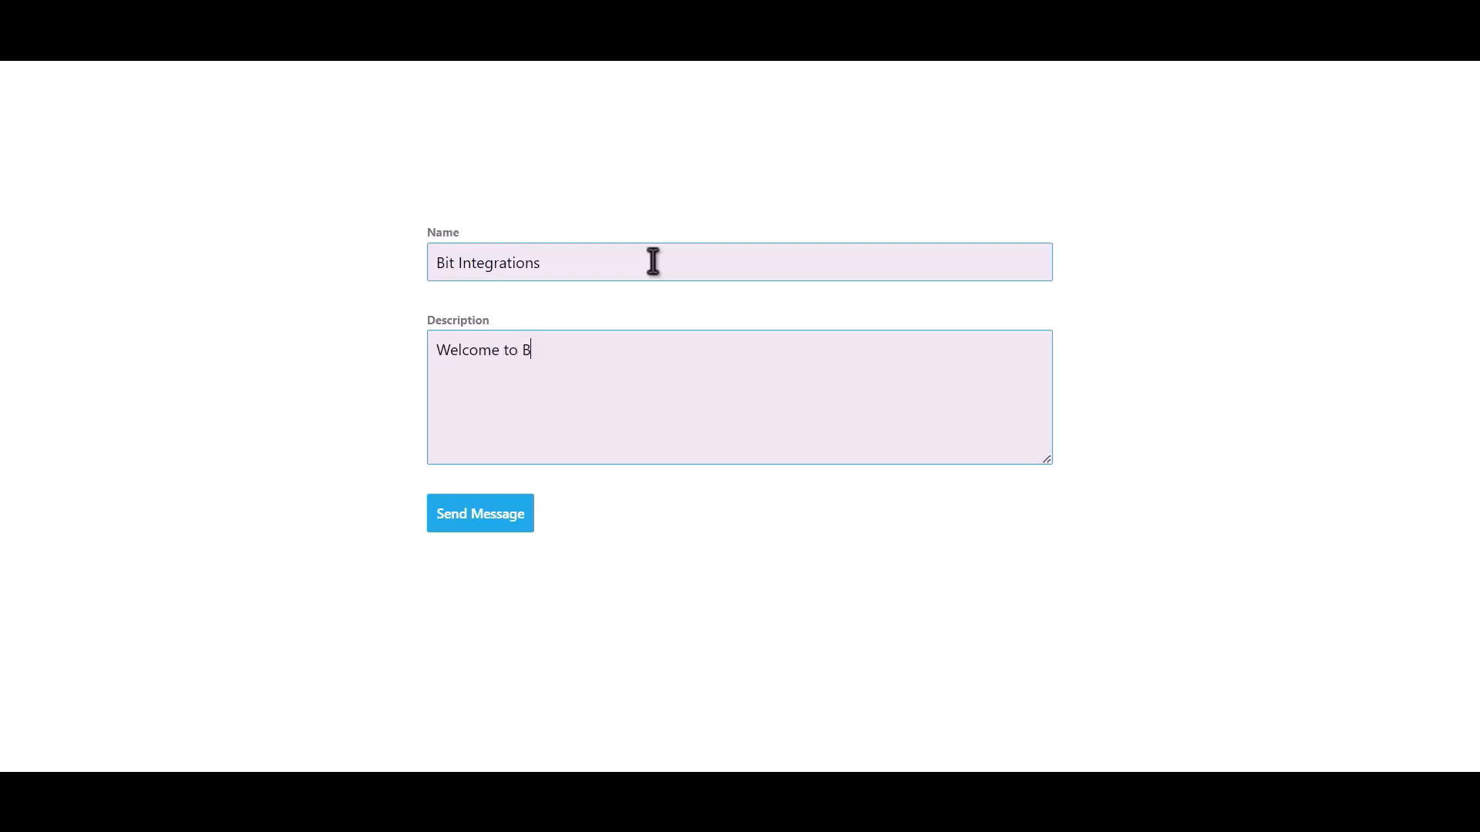
pyautogui.write('it Integrations Plugin')
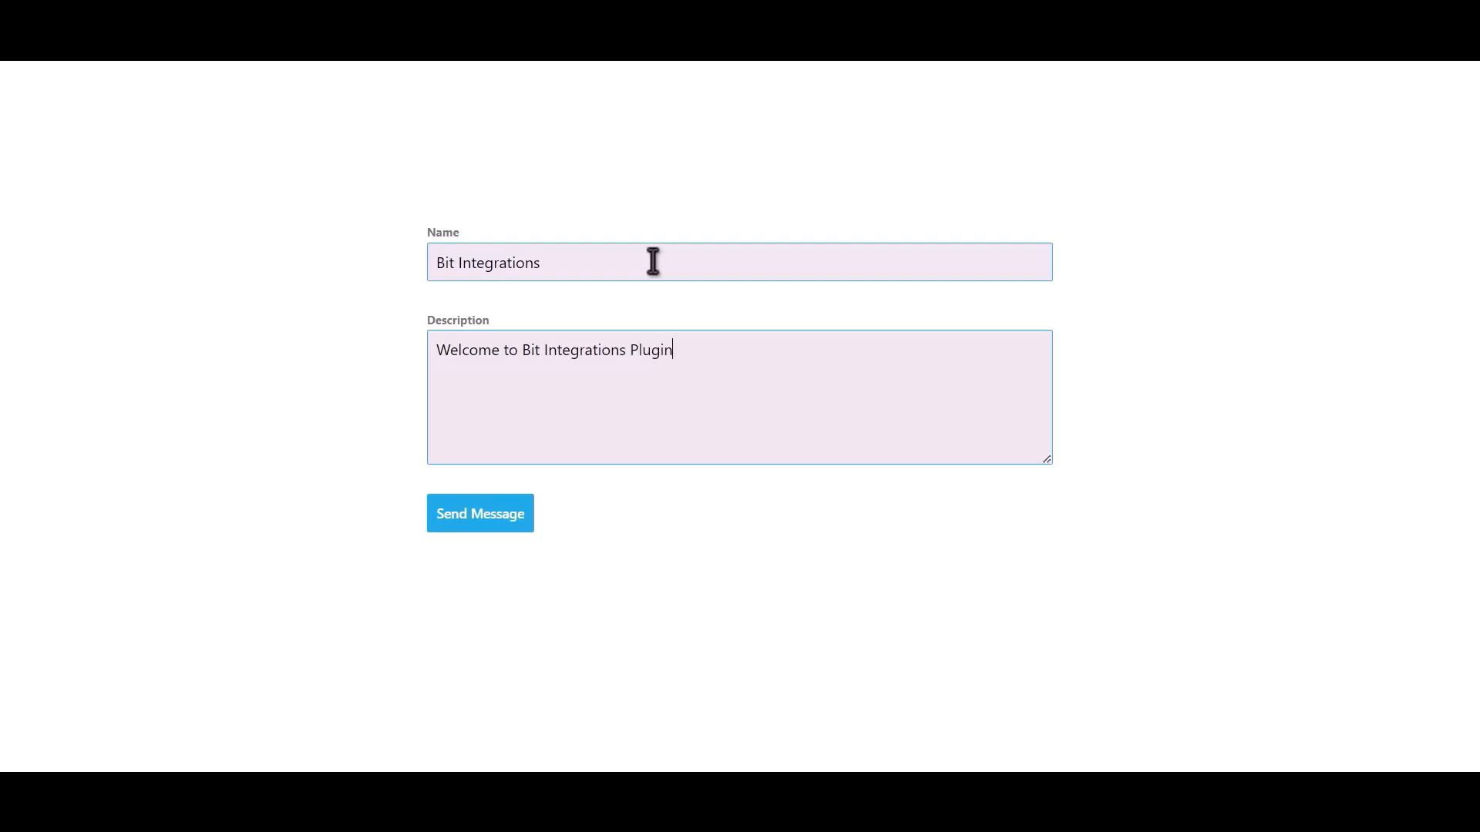
pyautogui.click(496, 525)
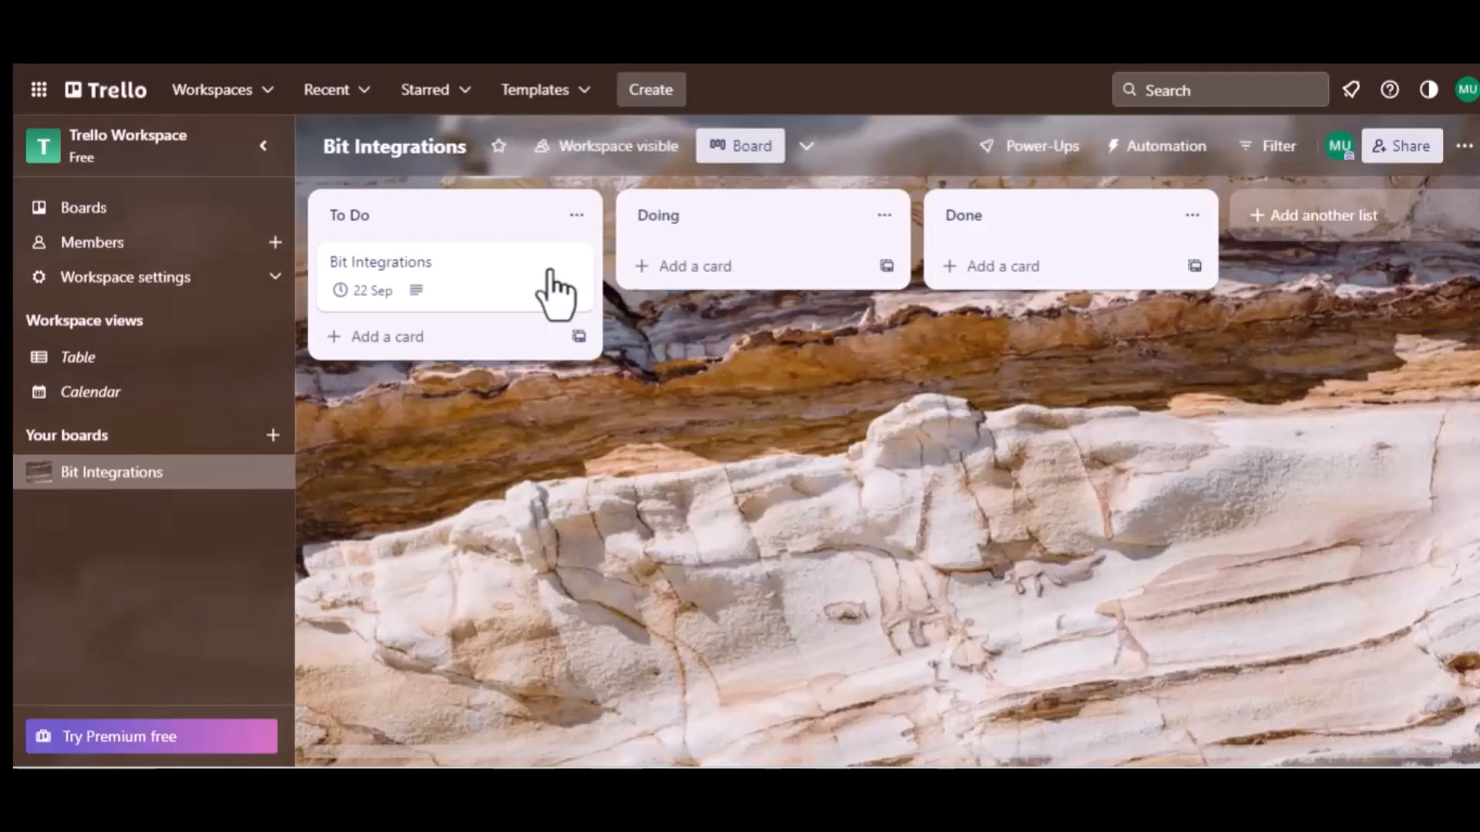
# Open the Bit Integrations card in Trello's To Do list to view its details.
pyautogui.click(391, 222)
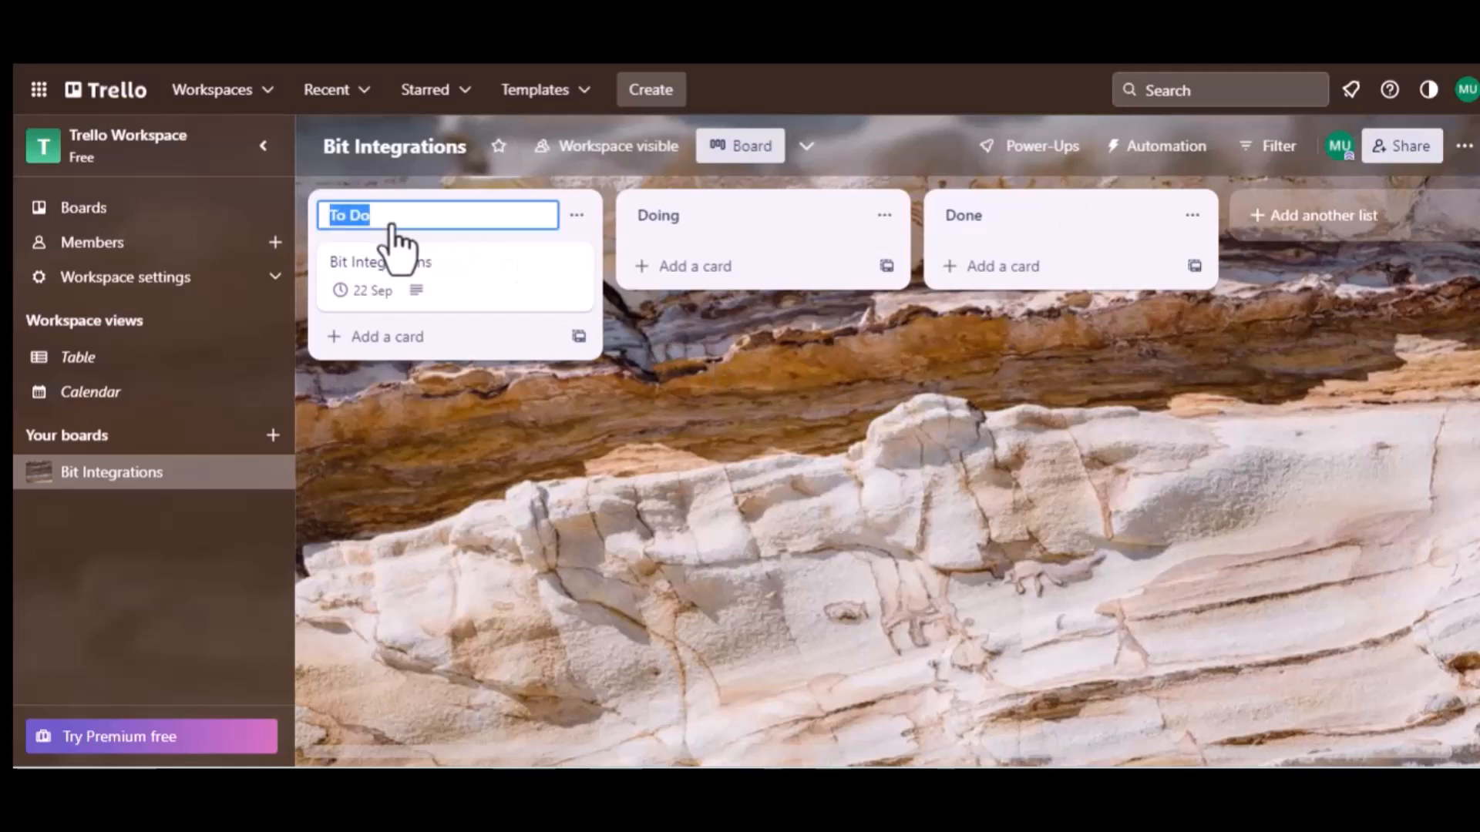
pyautogui.click(408, 277)
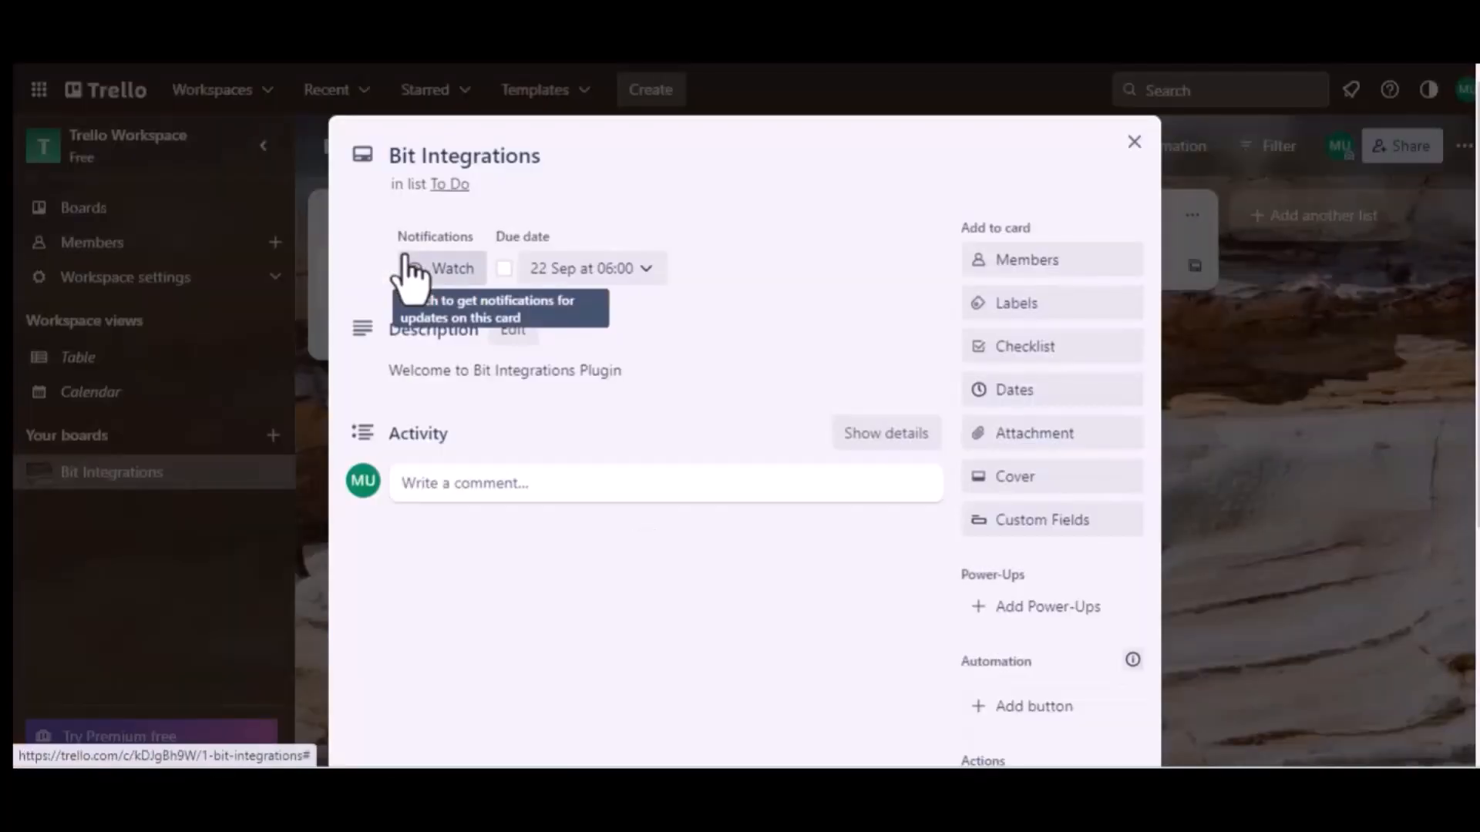